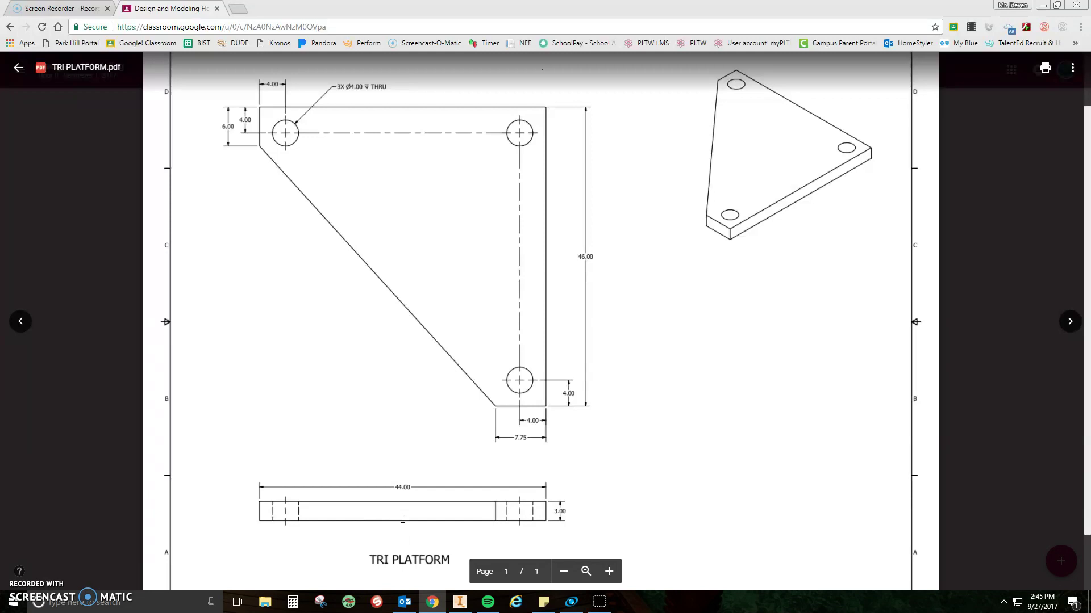
Step: Check the part title, overall length and thickness in the TRI PLATFORM drawing, and switch to Autodesk Inventor
{"action": "left_click_drag", "start_coordinate": [371, 560], "coordinate": [446, 560]}
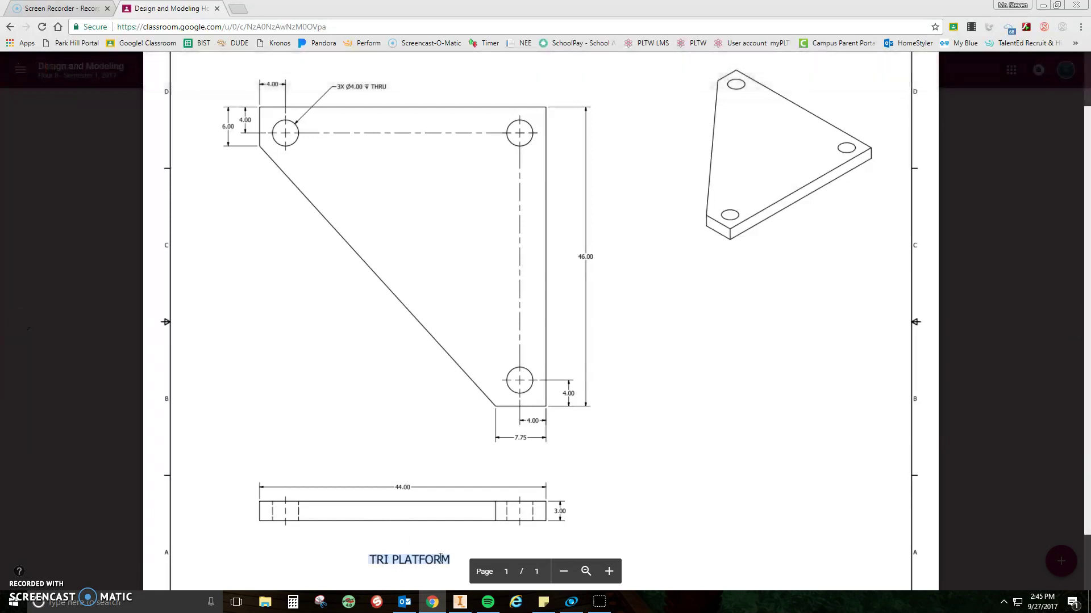
{"action": "left_click", "coordinate": [398, 486]}
{"action": "left_click_drag", "start_coordinate": [573, 507], "coordinate": [559, 519]}
{"action": "mouse_move", "coordinate": [464, 604]}
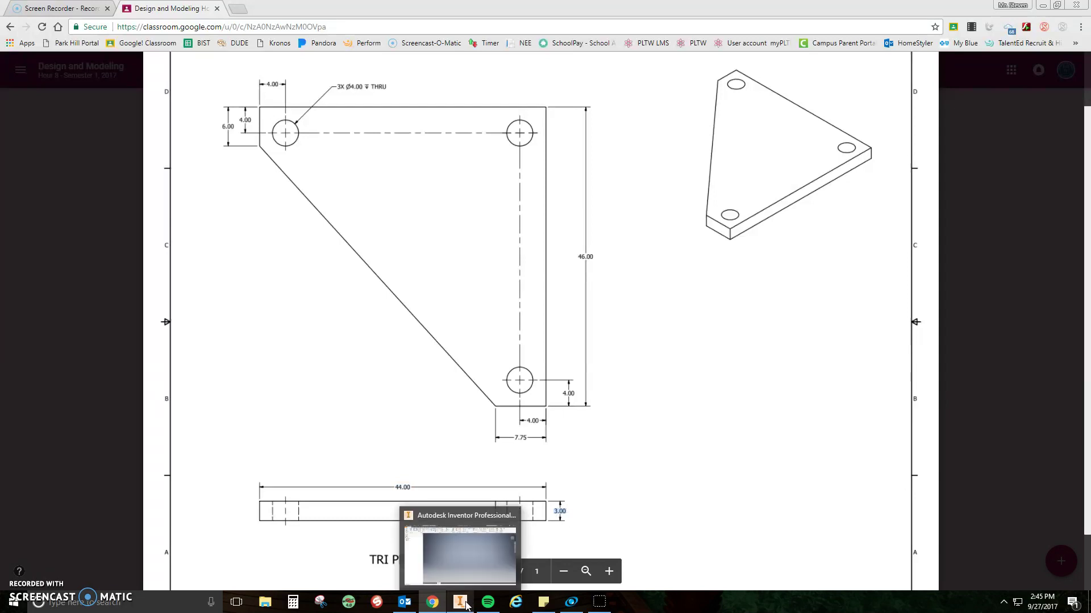
{"action": "left_click", "coordinate": [464, 605]}
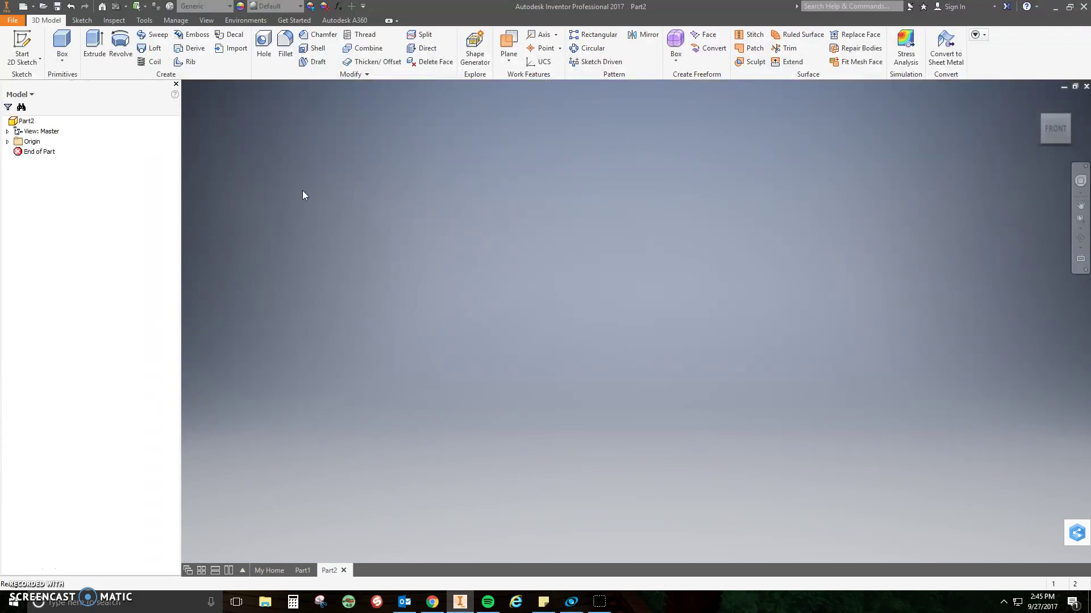
Step: Start a sketch on the XY Plane and draw a two-point center rectangle centered on the origin
{"action": "left_click", "coordinate": [26, 44]}
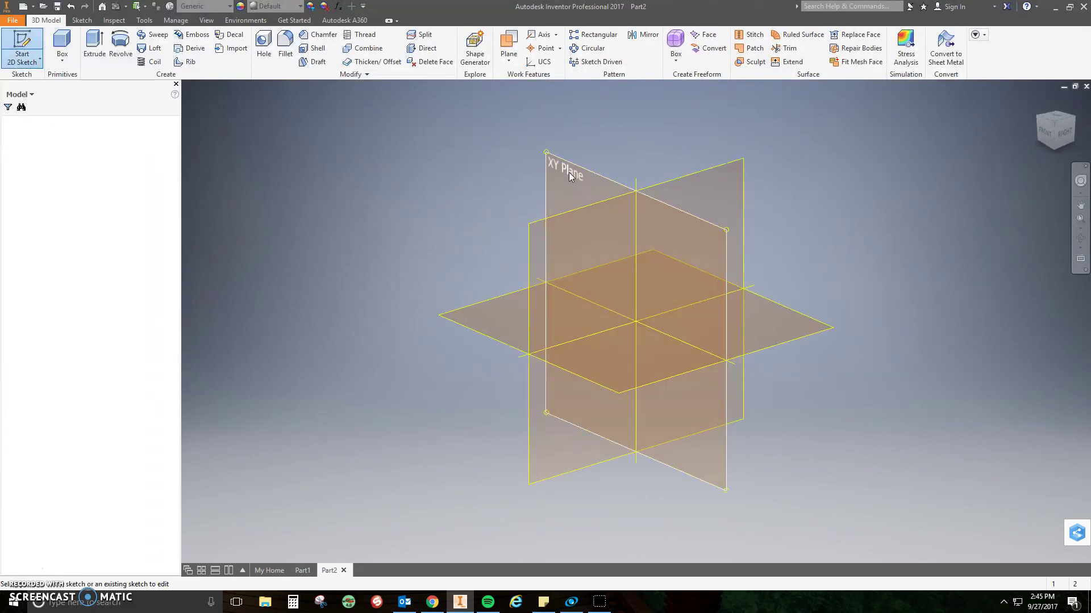
{"action": "left_click", "coordinate": [571, 173]}
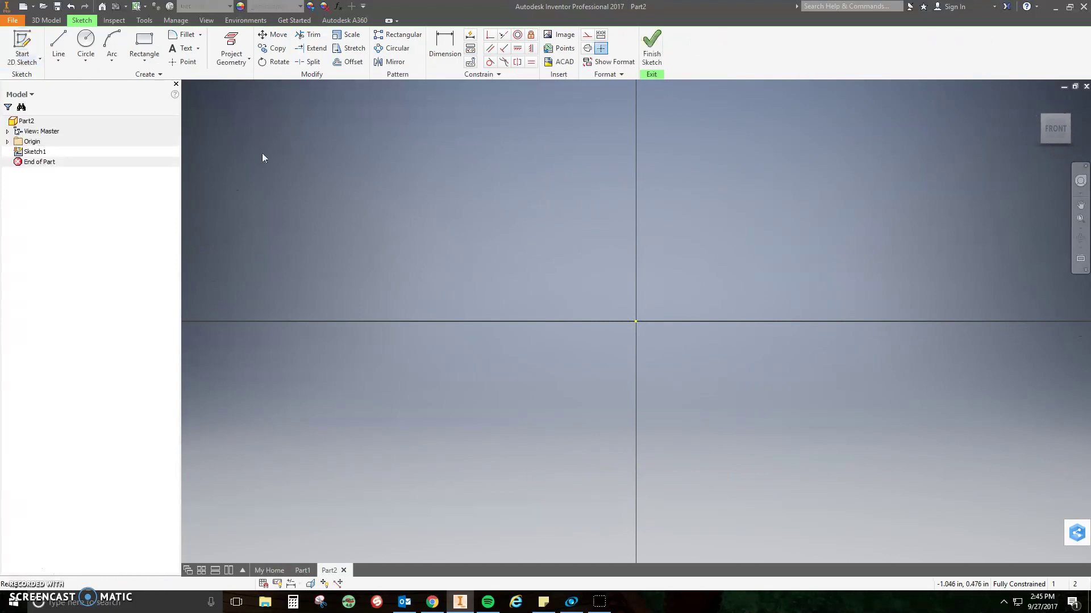
{"action": "left_click", "coordinate": [146, 59]}
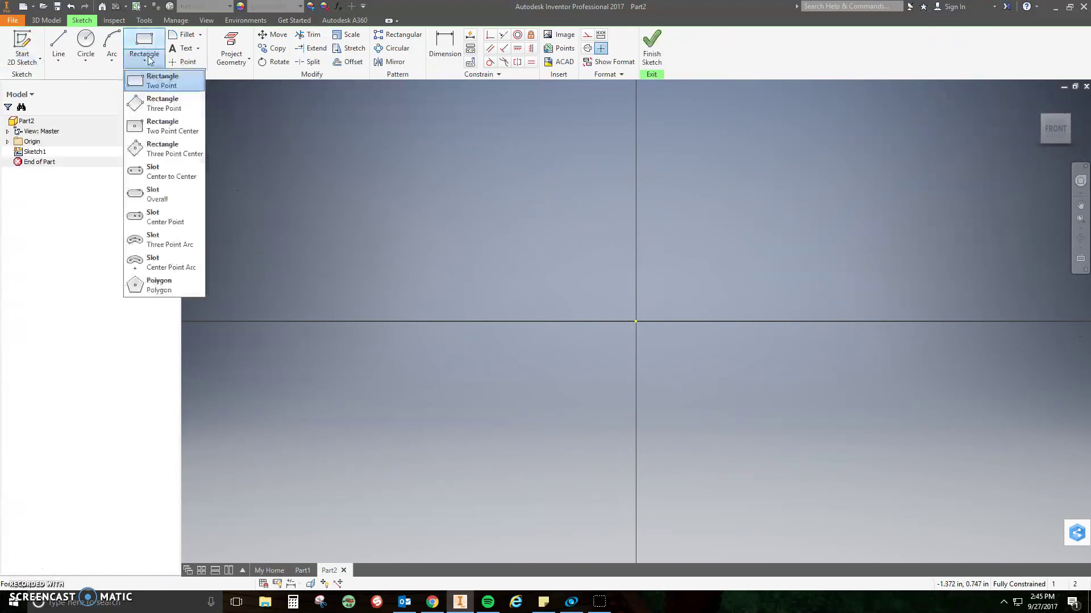
{"action": "left_click", "coordinate": [149, 131]}
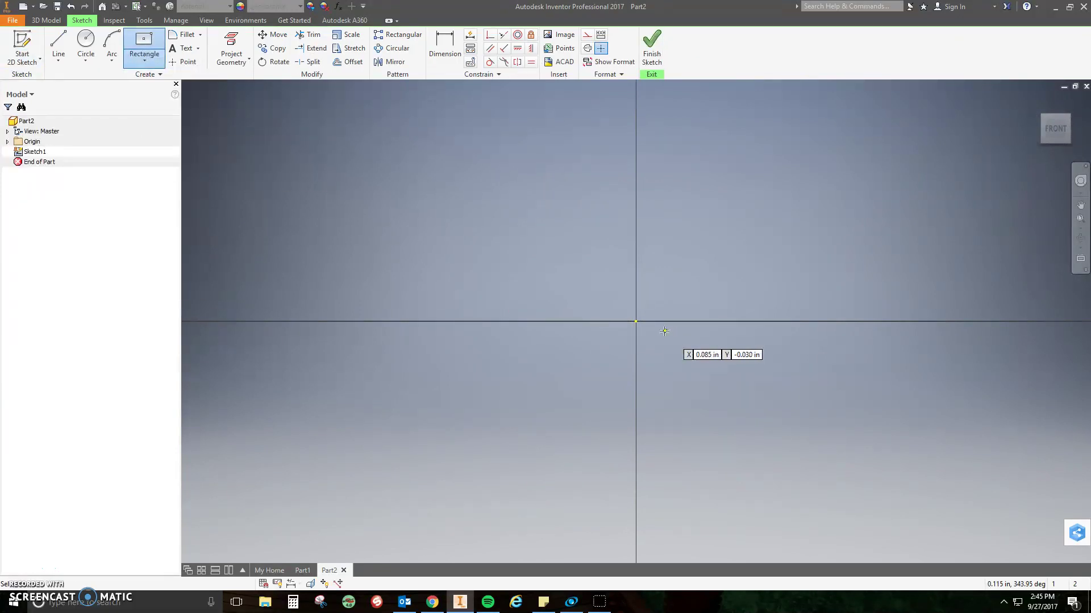
{"action": "left_click", "coordinate": [636, 322]}
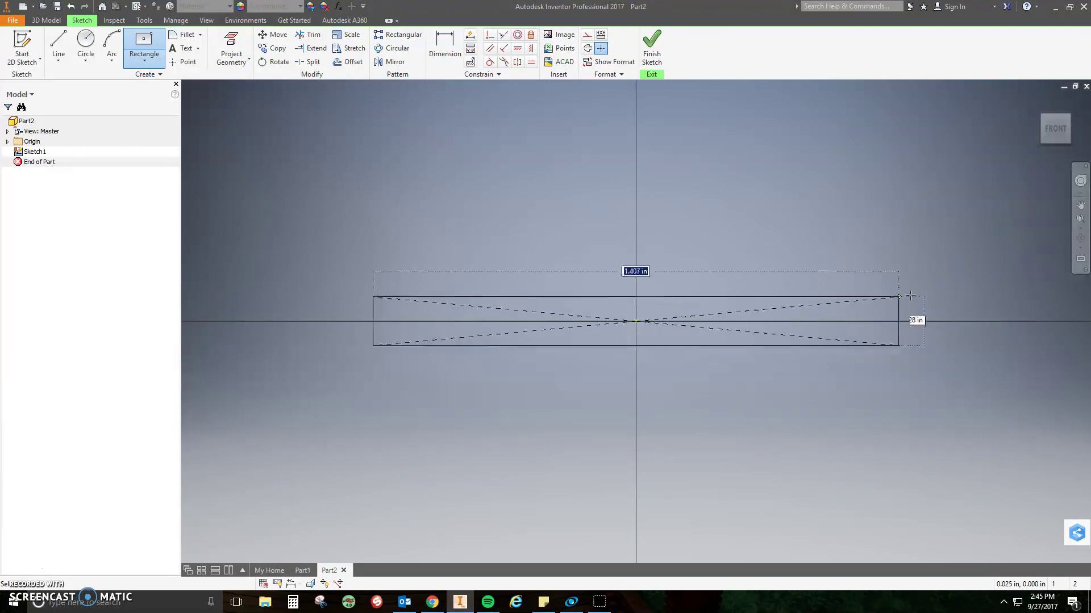
{"action": "left_click", "coordinate": [941, 281]}
Step: Dimension the rectangle's height to 3 in
{"action": "key", "text": "d"}
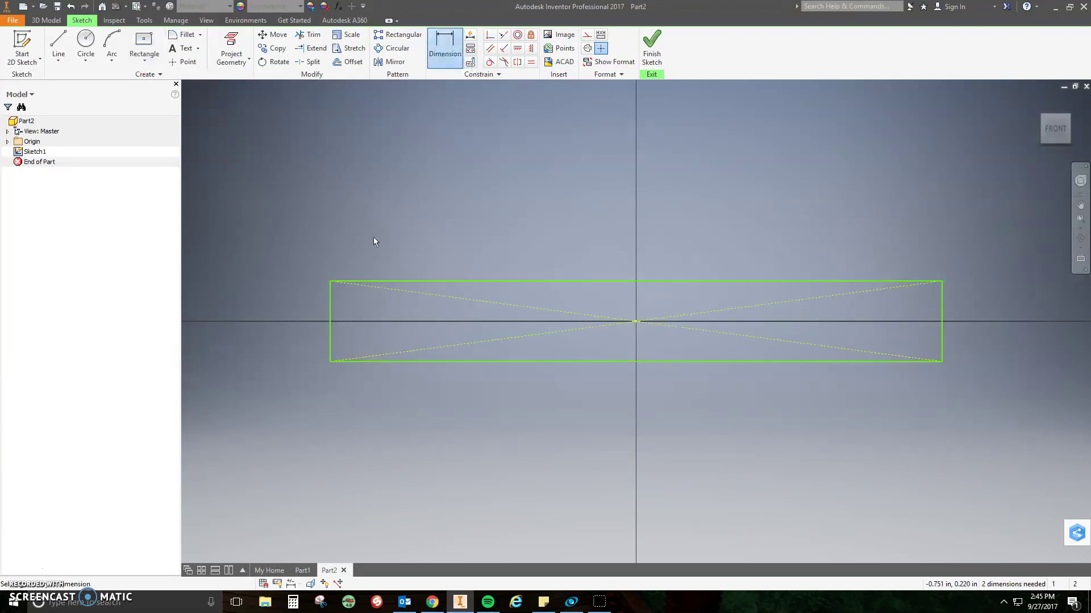
{"action": "left_click", "coordinate": [329, 308]}
{"action": "left_click", "coordinate": [311, 309]}
{"action": "type", "text": "3"}
{"action": "key", "text": "Return"}
Step: Dimension the rectangle's width to 44 in
{"action": "scroll", "coordinate": [461, 285], "scroll_direction": "up", "scroll_amount": 8}
{"action": "scroll", "coordinate": [461, 286], "scroll_direction": "up", "scroll_amount": 5}
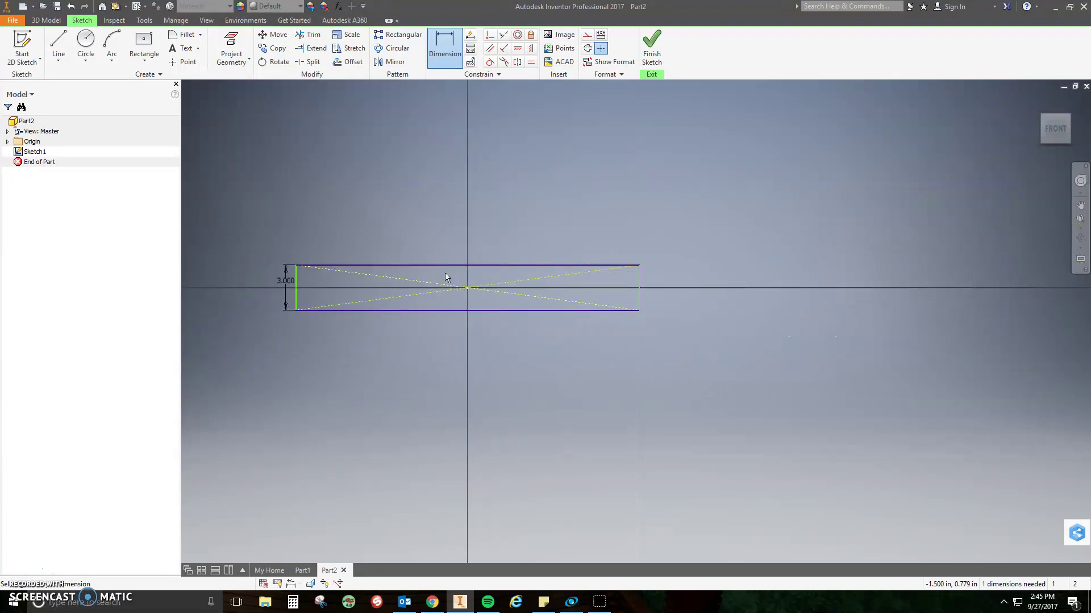
{"action": "left_click", "coordinate": [441, 265]}
{"action": "left_click", "coordinate": [444, 239]}
{"action": "type", "text": "44"}
{"action": "key", "text": "Return"}
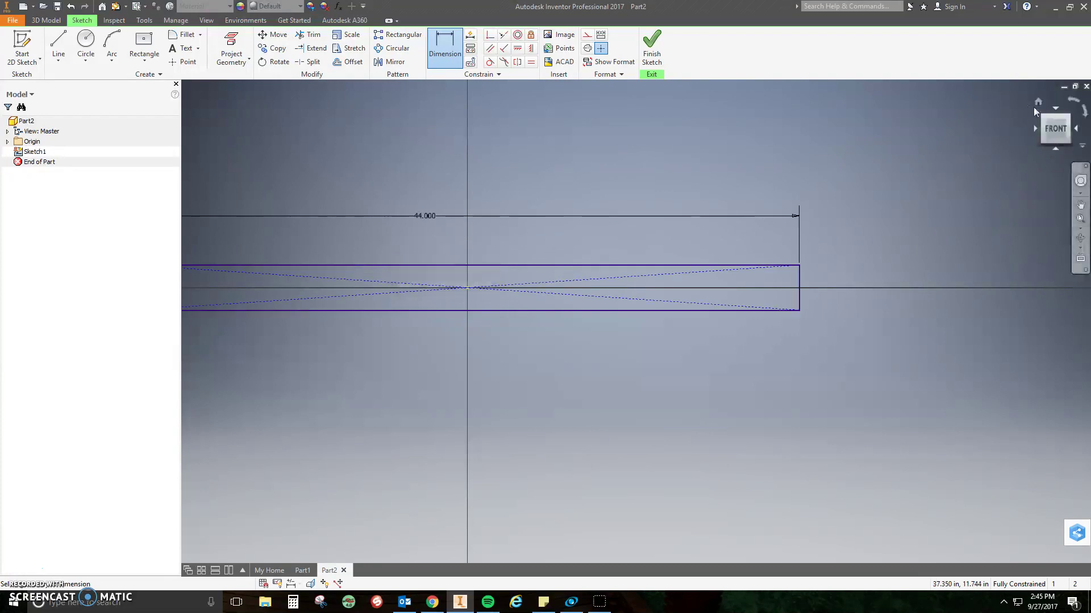
Step: Finish the sketch and extrude the rectangle 46 in, checking the depth against the PDF drawing in Chrome
{"action": "left_click", "coordinate": [1041, 102]}
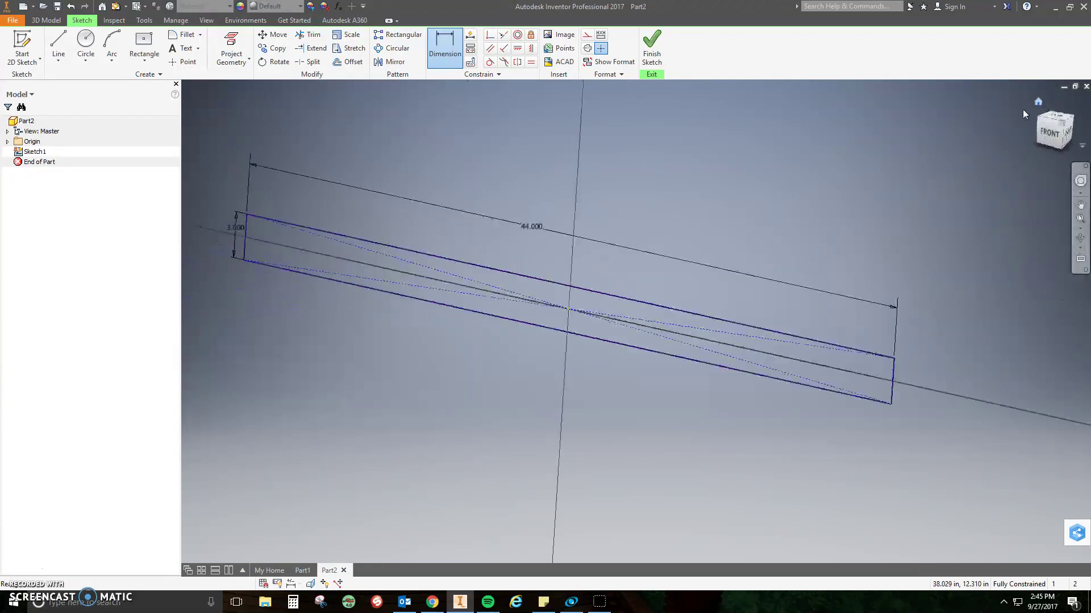
{"action": "left_click", "coordinate": [654, 52]}
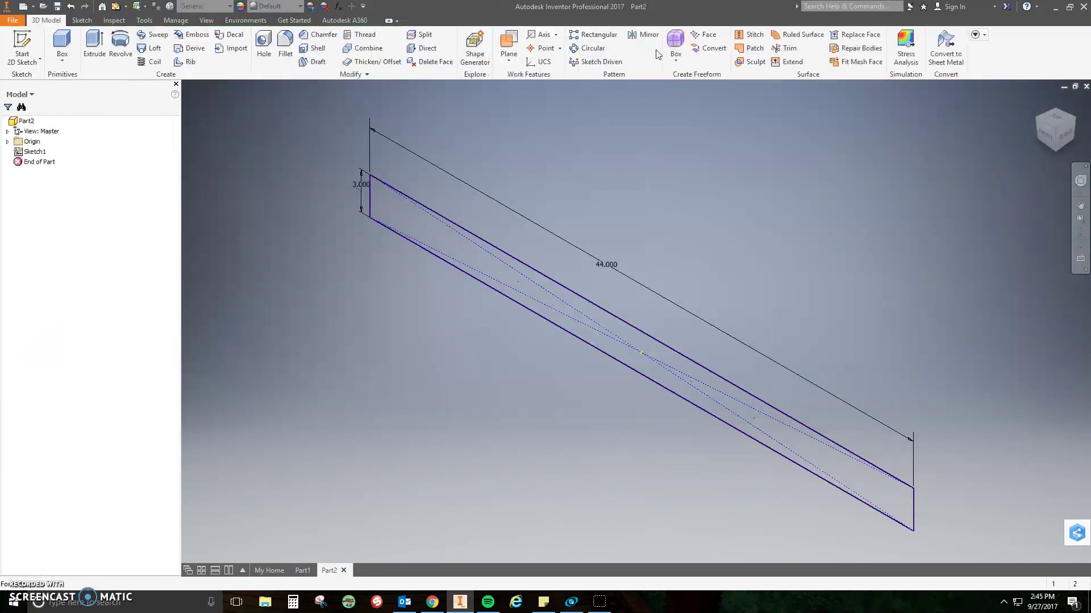
{"action": "left_click", "coordinate": [94, 46]}
{"action": "left_click", "coordinate": [432, 602]}
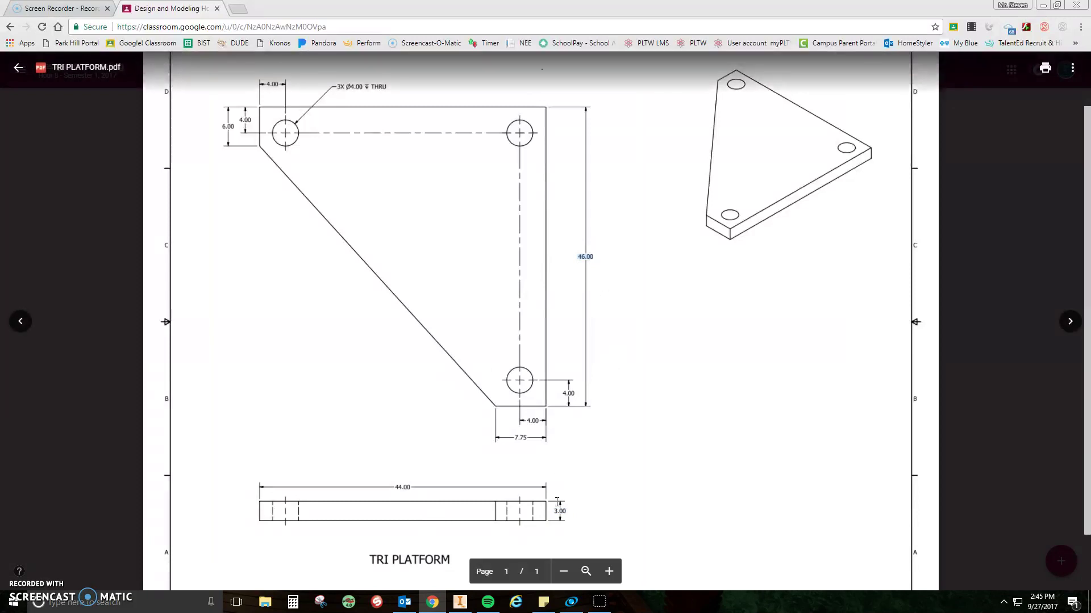
{"action": "left_click", "coordinate": [460, 602]}
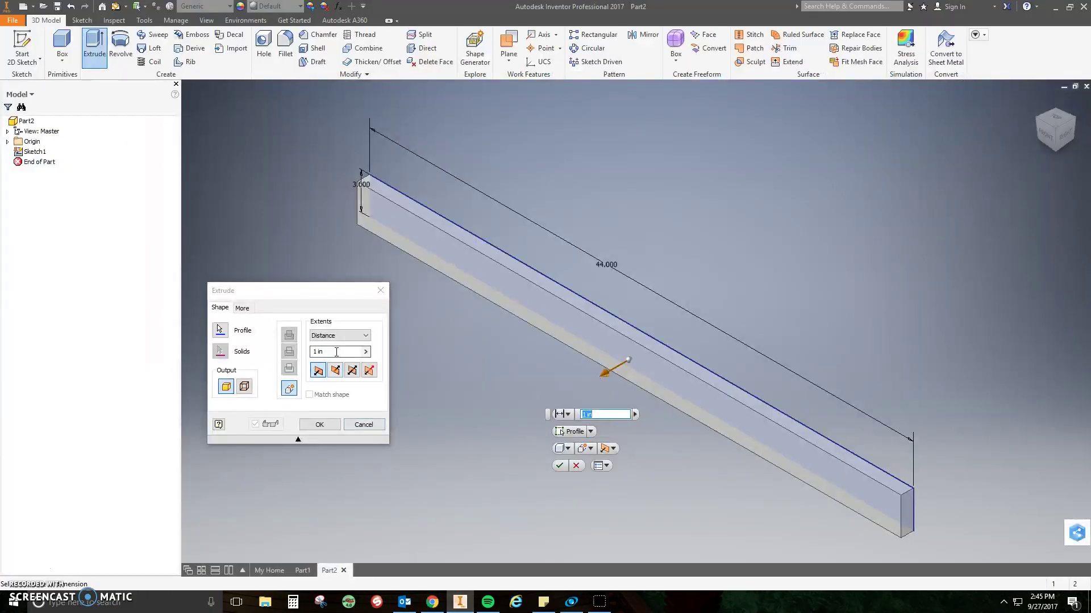
{"action": "type", "text": "46"}
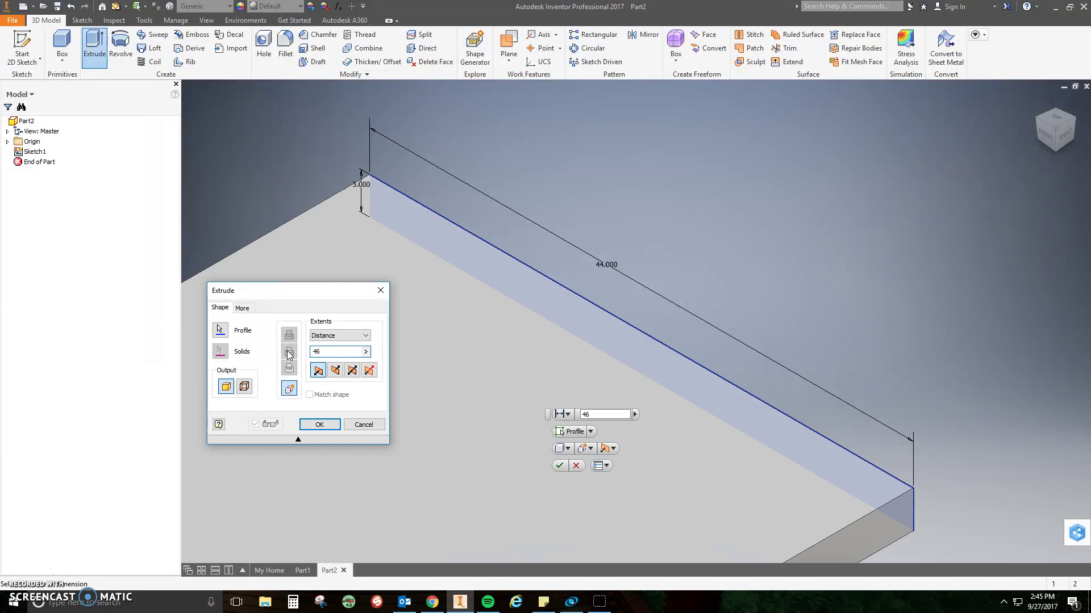
{"action": "key", "text": "Return"}
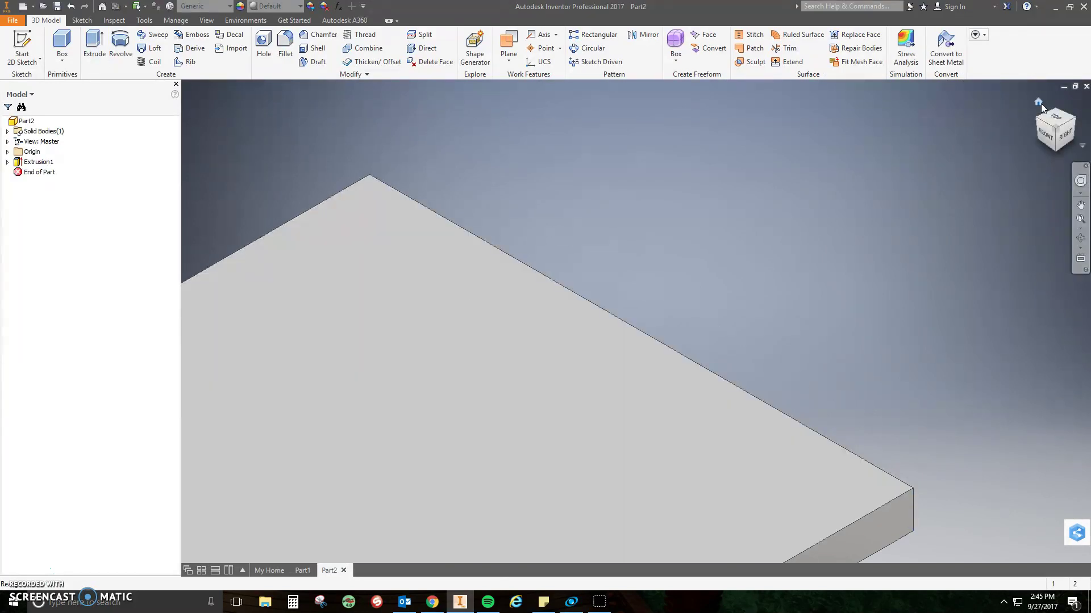
{"action": "left_click", "coordinate": [1039, 102]}
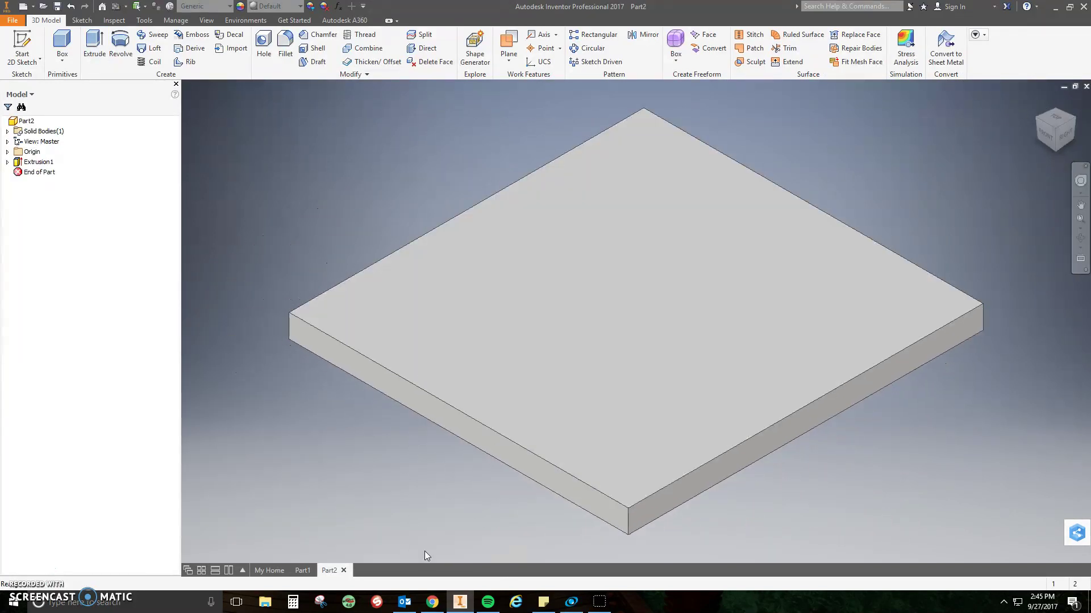
Step: Check the plate's outline in the PDF drawing, and start a sketch on the large upper face of the Inventor part
{"action": "left_click", "coordinate": [433, 602]}
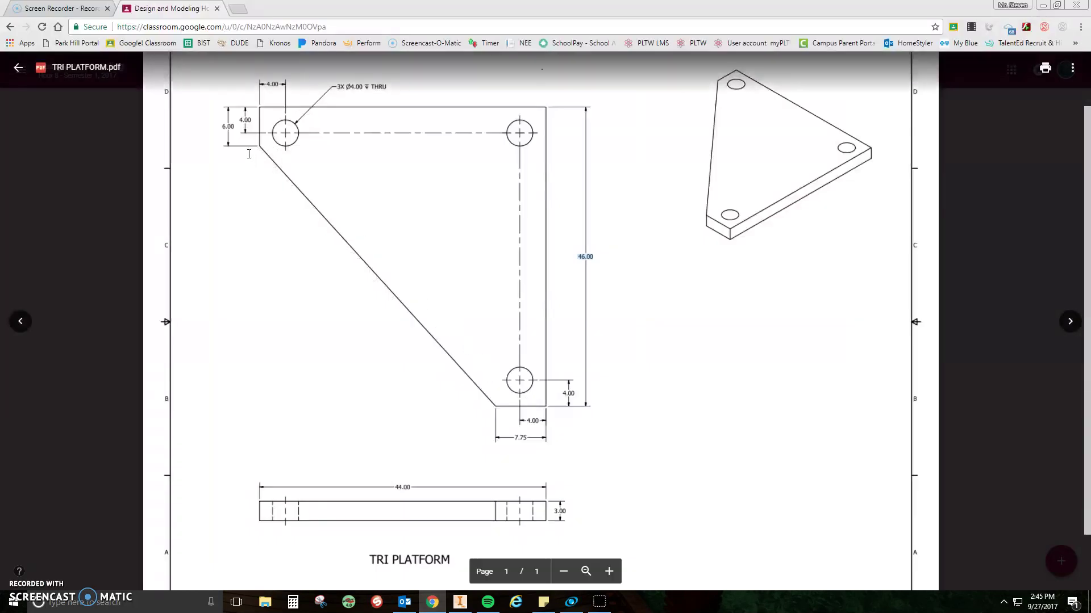
{"action": "left_click", "coordinate": [460, 602]}
{"action": "left_click", "coordinate": [21, 40]}
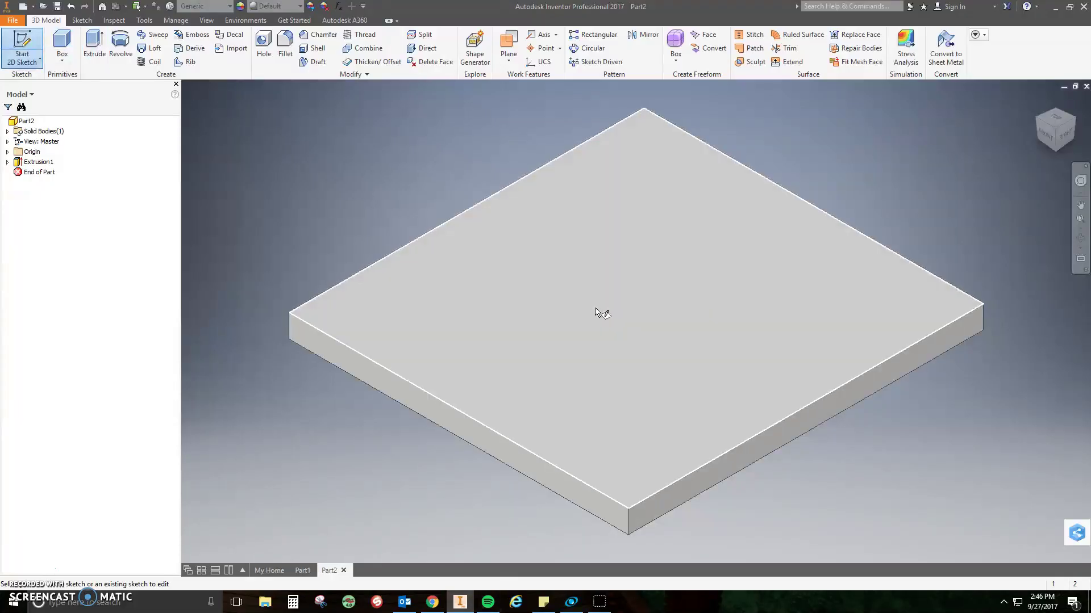
{"action": "left_click", "coordinate": [595, 307]}
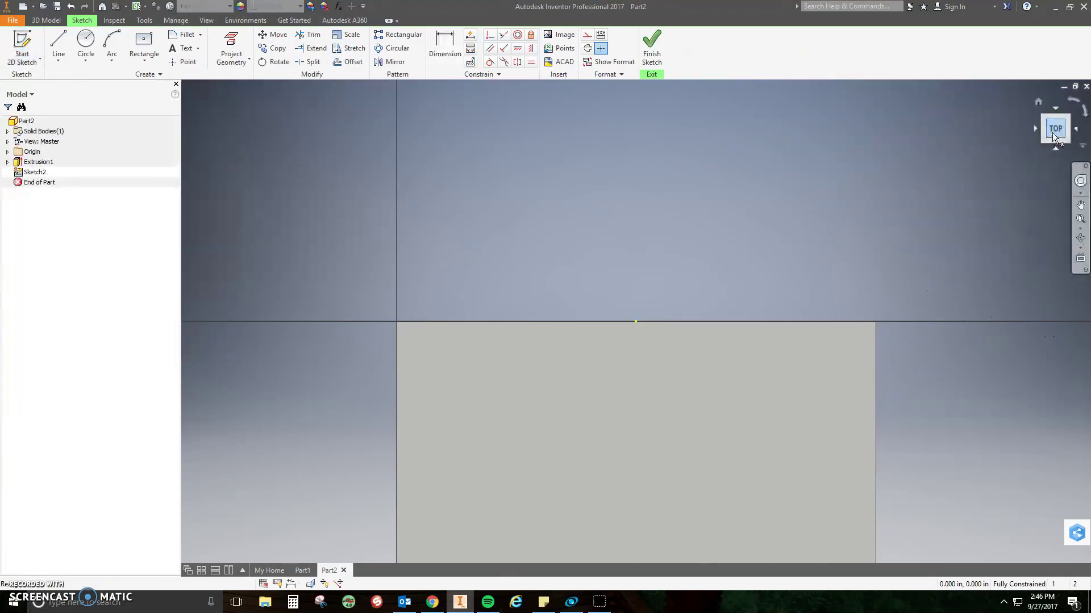
{"action": "left_click", "coordinate": [1054, 130]}
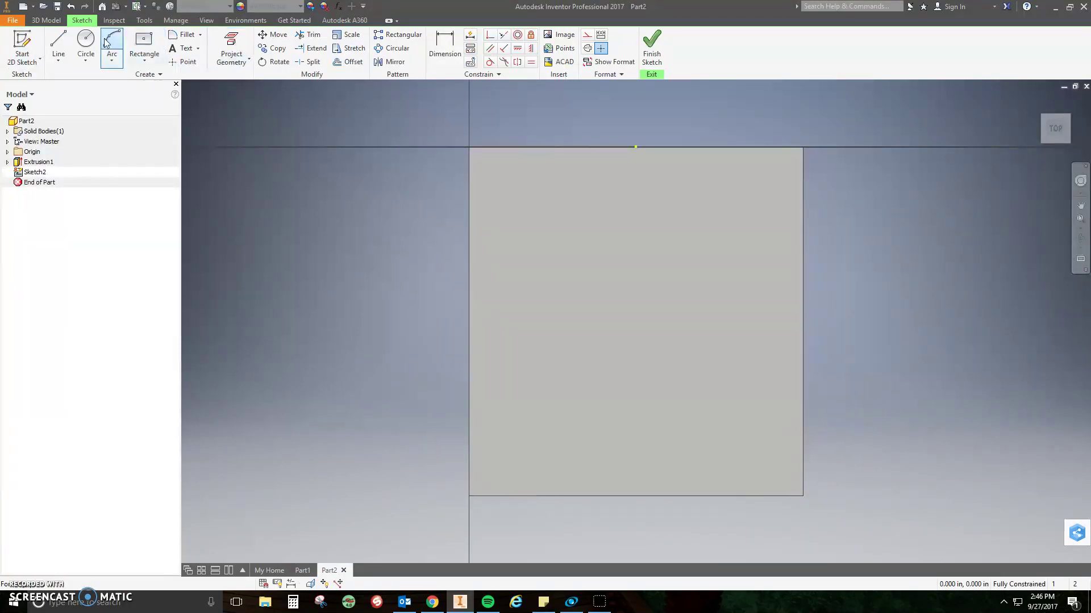
Step: Draw a diagonal line from the plate's left edge, about 9.2 in below the upper corner, to the lower edge near the right corner
{"action": "left_click", "coordinate": [58, 40]}
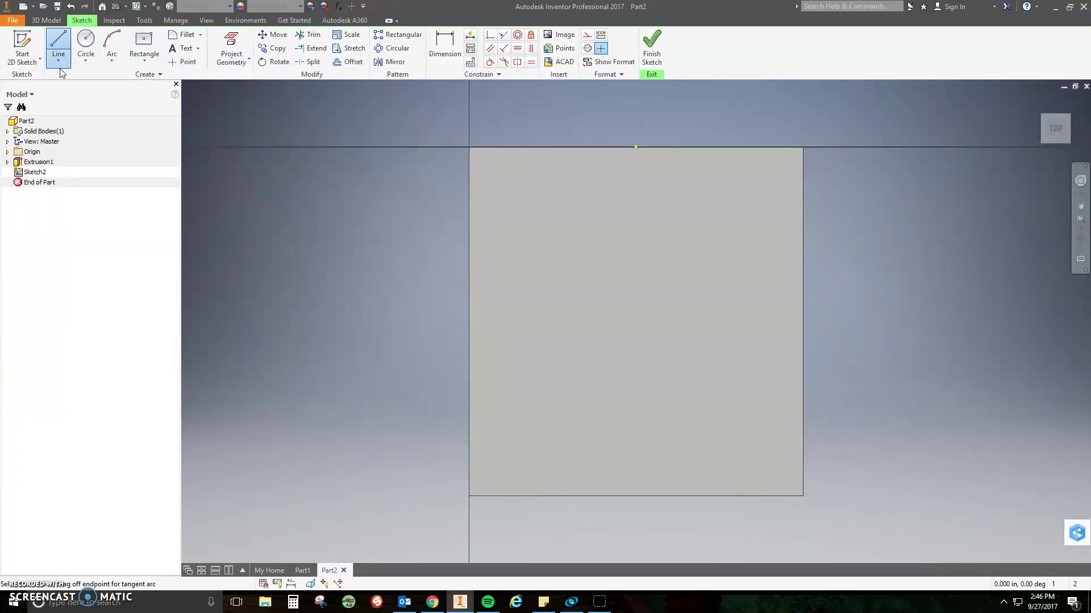
{"action": "left_click", "coordinate": [469, 216]}
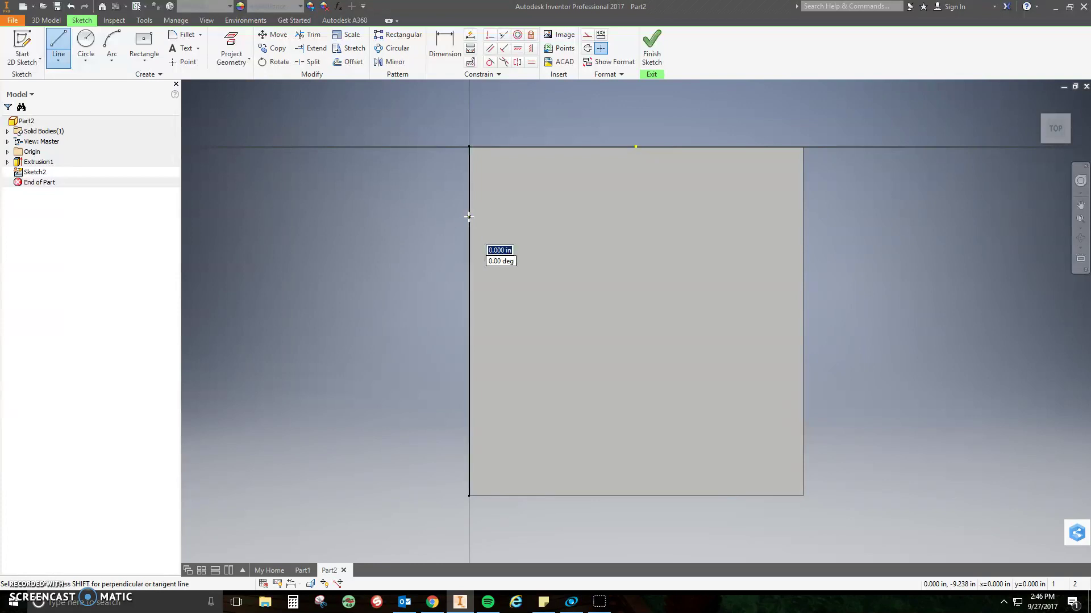
{"action": "double_click", "coordinate": [727, 496]}
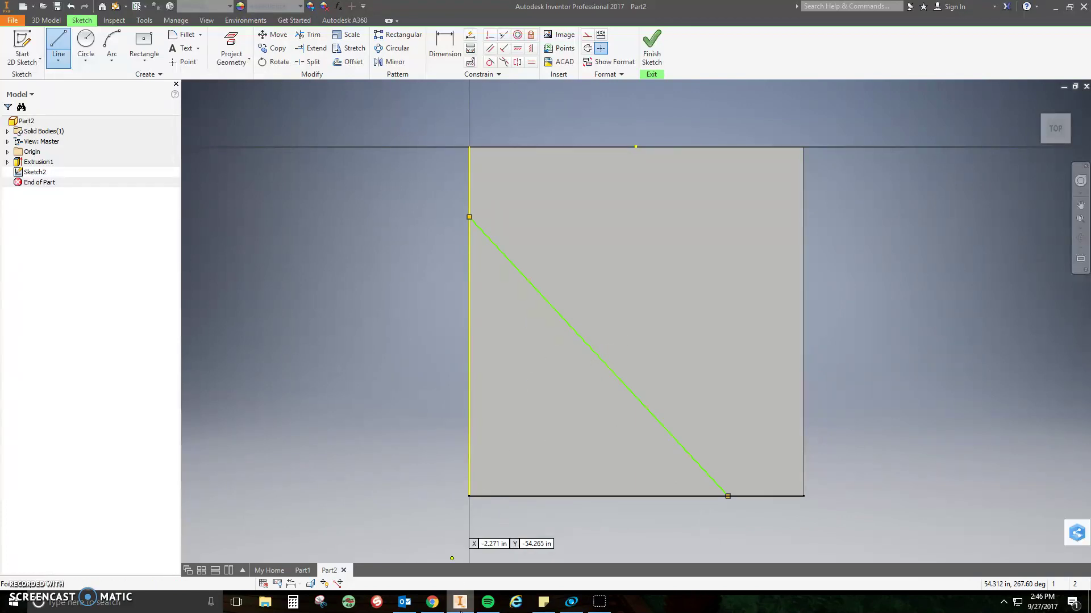
Step: Consult the corner dimensions in the PDF drawing, and dimension the left edge segment above the diagonal line to 6 in in Inventor
{"action": "left_click", "coordinate": [432, 602]}
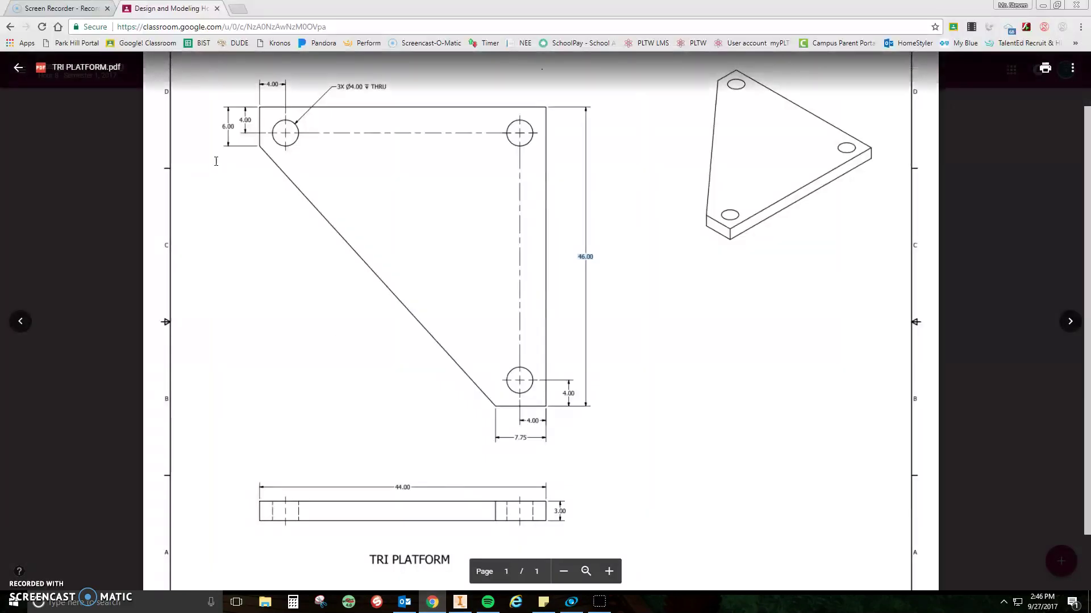
{"action": "left_click", "coordinate": [609, 572]}
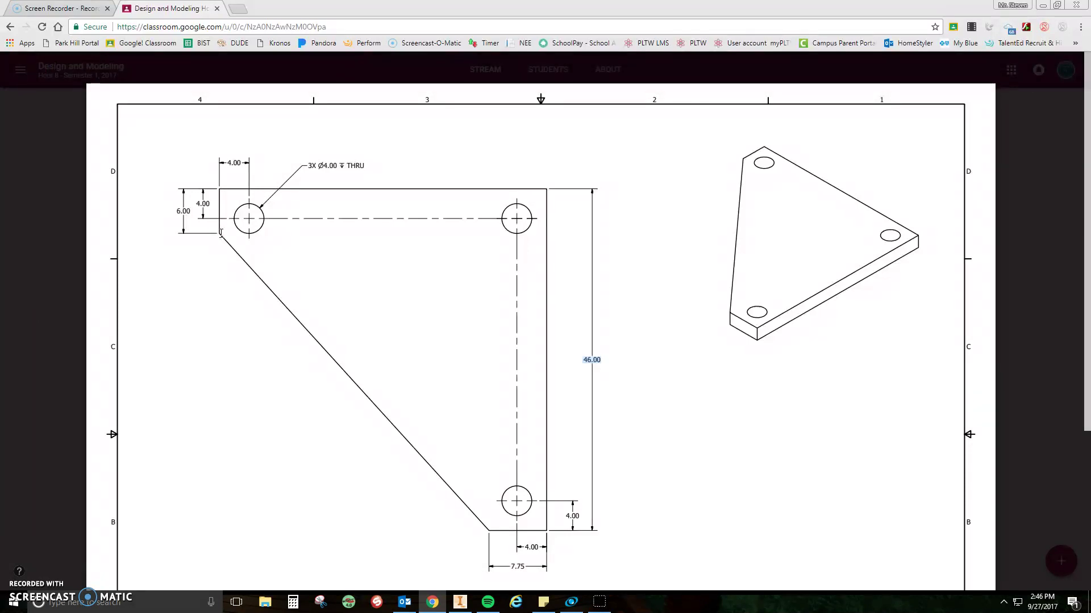
{"action": "scroll", "coordinate": [459, 546], "scroll_direction": "down", "scroll_amount": 3}
{"action": "left_click", "coordinate": [459, 601]}
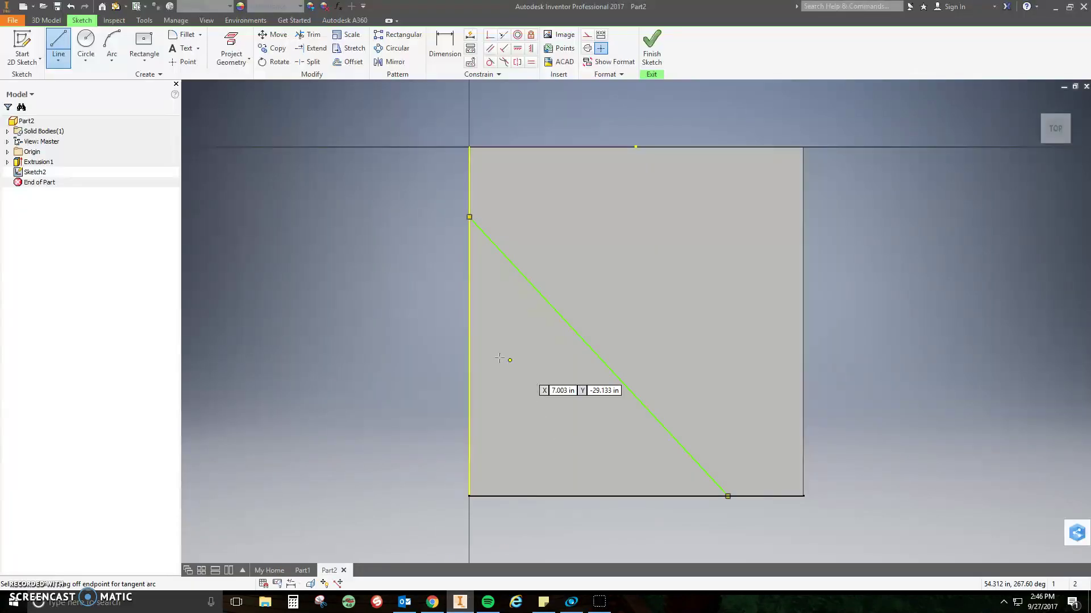
{"action": "left_click", "coordinate": [453, 62]}
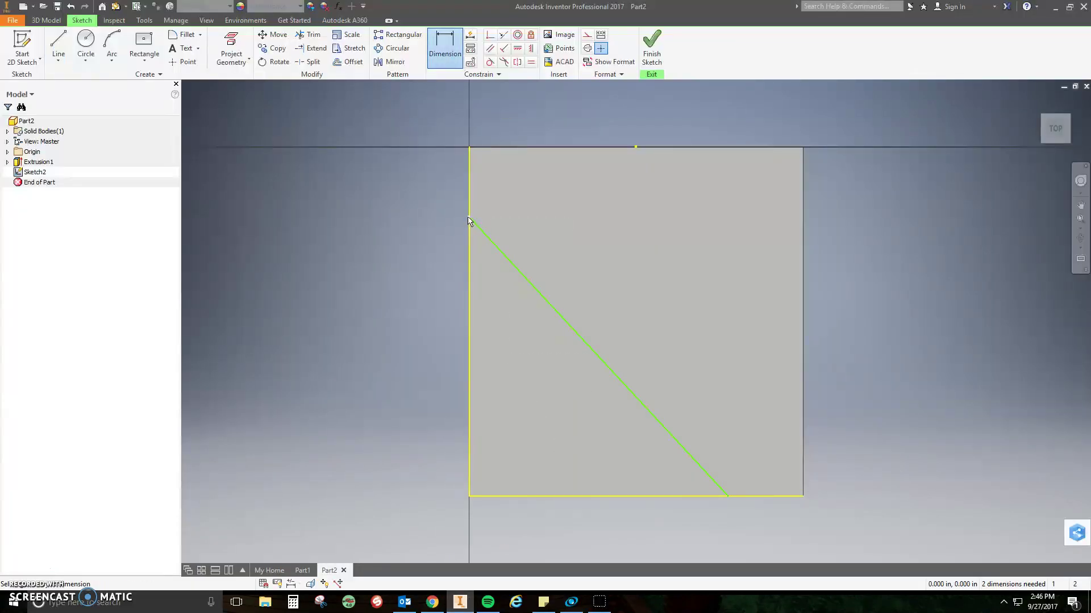
{"action": "left_click", "coordinate": [469, 155]}
{"action": "left_click", "coordinate": [454, 168]}
{"action": "type", "text": "6"}
{"action": "key", "text": "Return"}
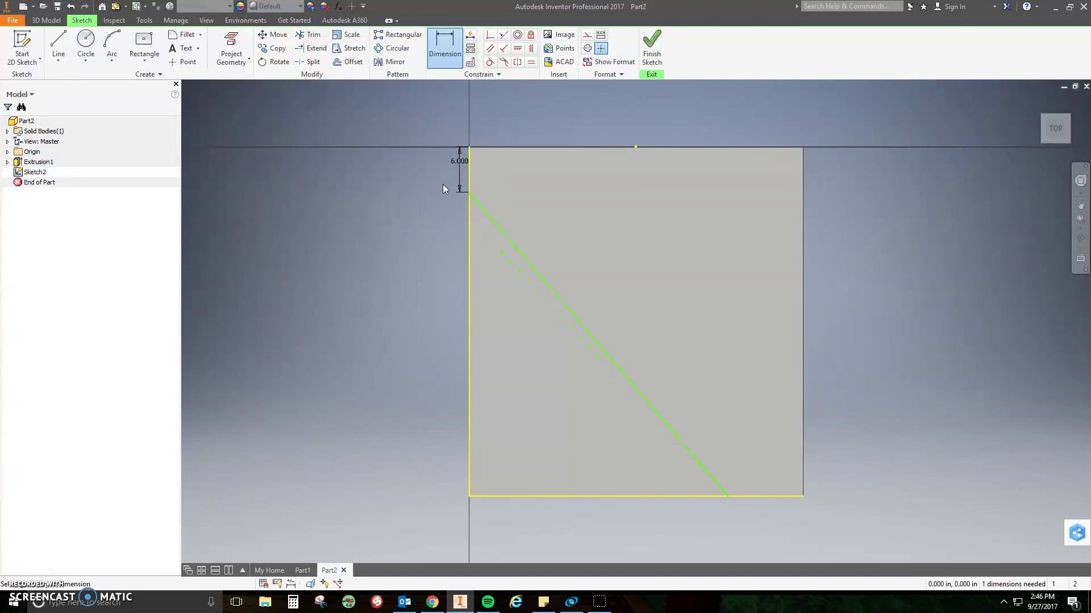
Step: Check the lower corner dimensions in the PDF drawing in Chrome, and dimension the lower edge segment right of the diagonal to 7.75 in in Inventor
{"action": "left_click", "coordinate": [460, 602]}
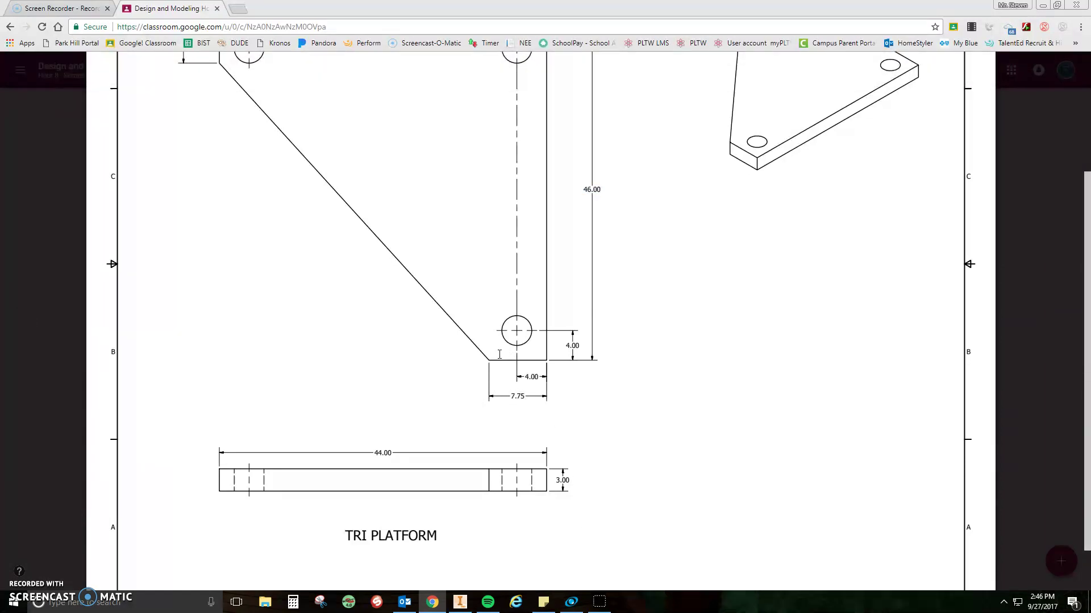
{"action": "left_click", "coordinate": [439, 606]}
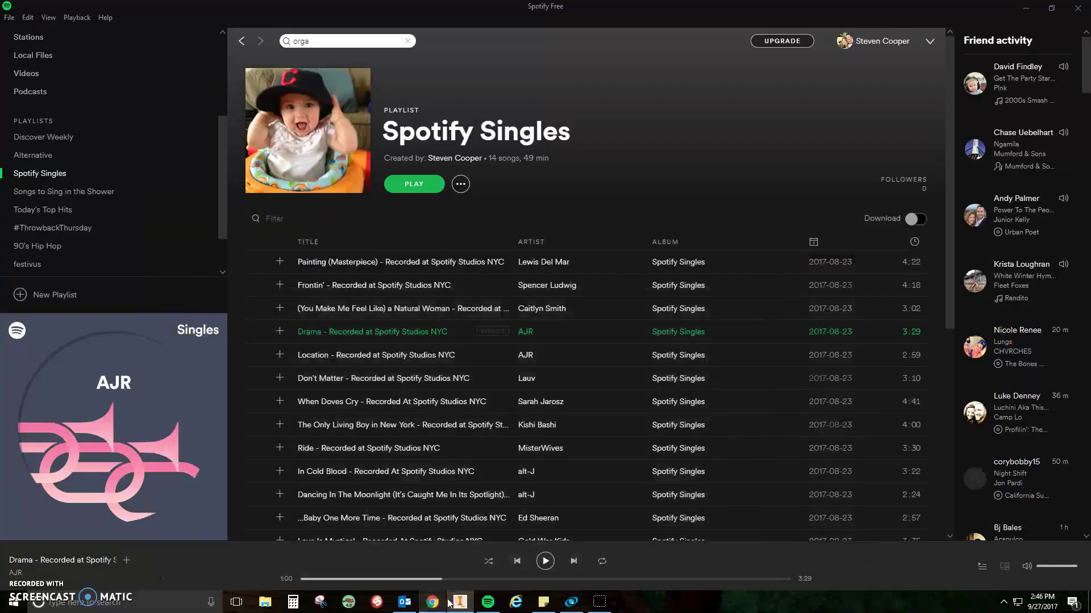
{"action": "left_click", "coordinate": [433, 608]}
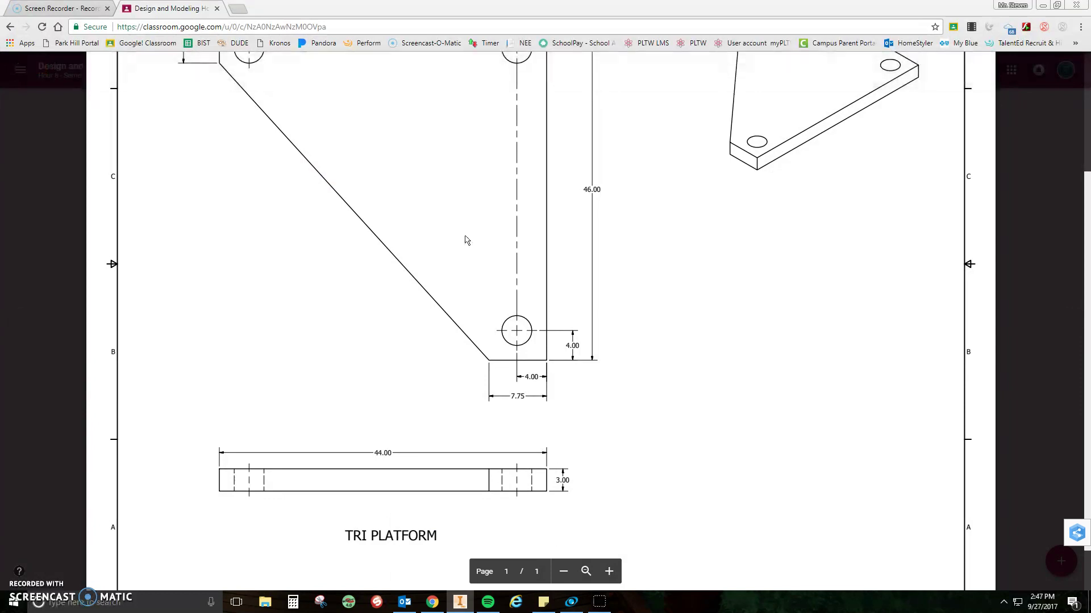
{"action": "left_click", "coordinate": [460, 603]}
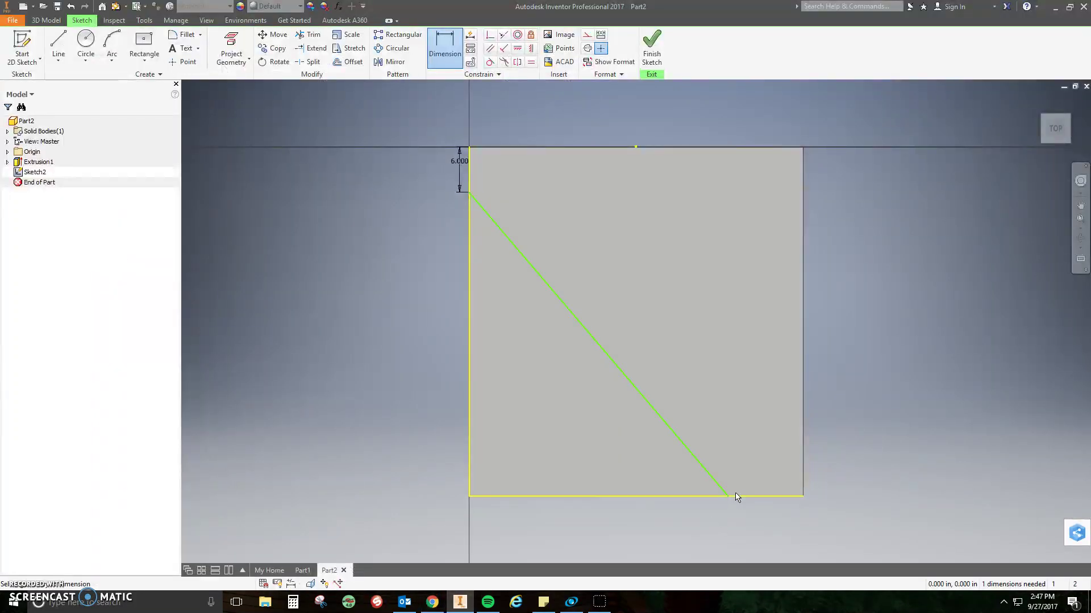
{"action": "left_click", "coordinate": [728, 498]}
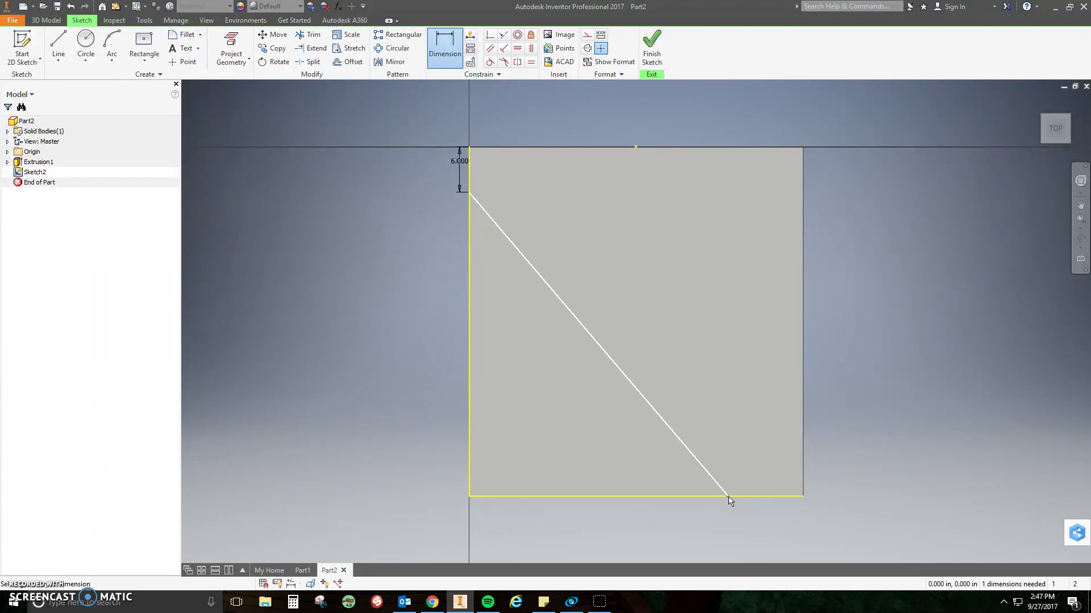
{"action": "left_click", "coordinate": [803, 497]}
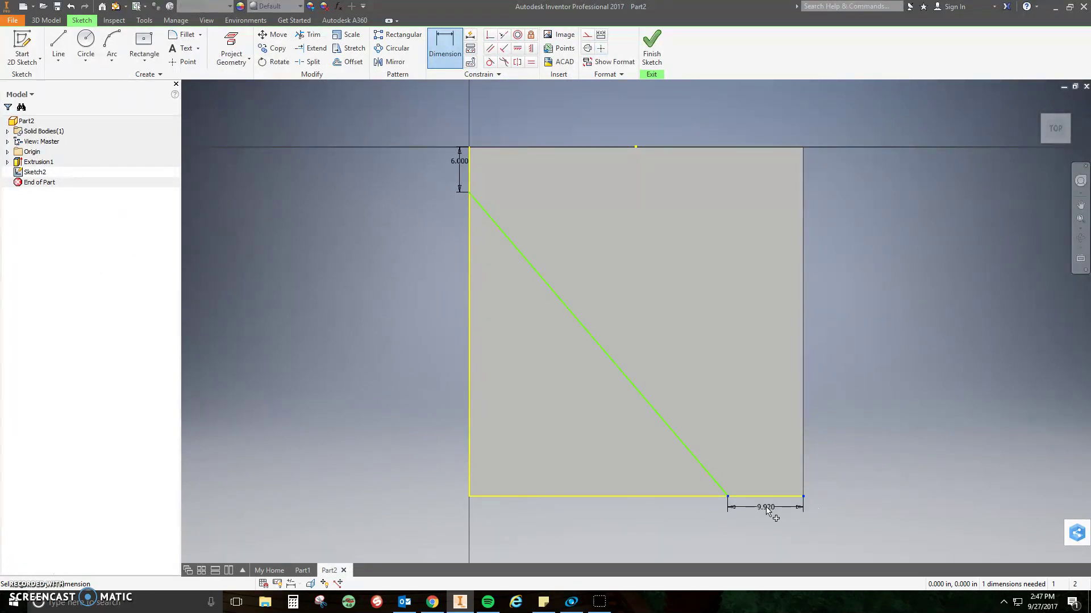
{"action": "left_click", "coordinate": [766, 507]}
{"action": "type", "text": "7"}
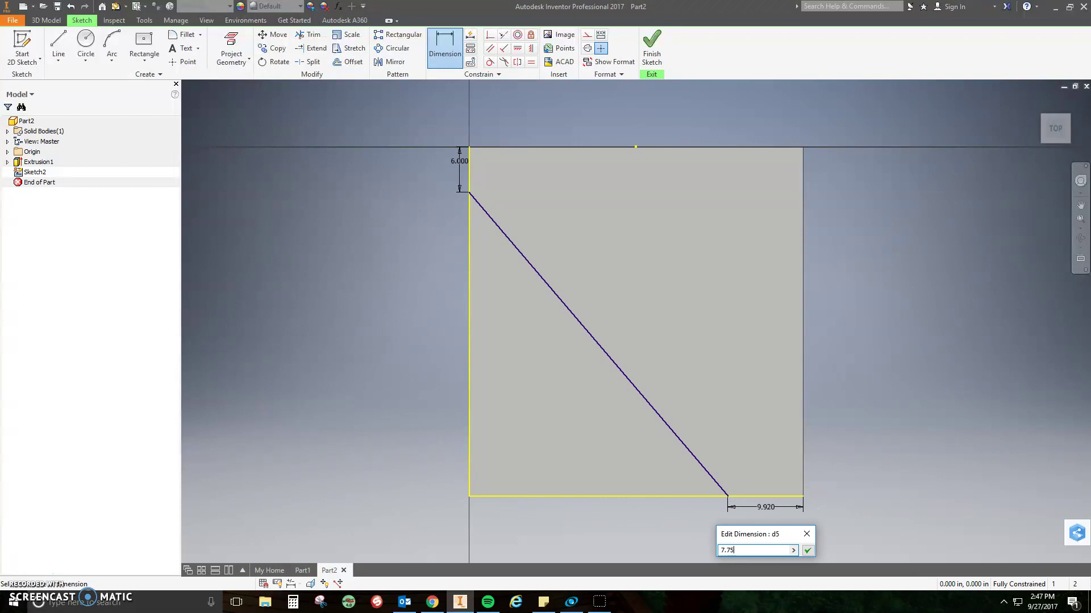
{"action": "type", "text": ".75"}
{"action": "key", "text": "Return"}
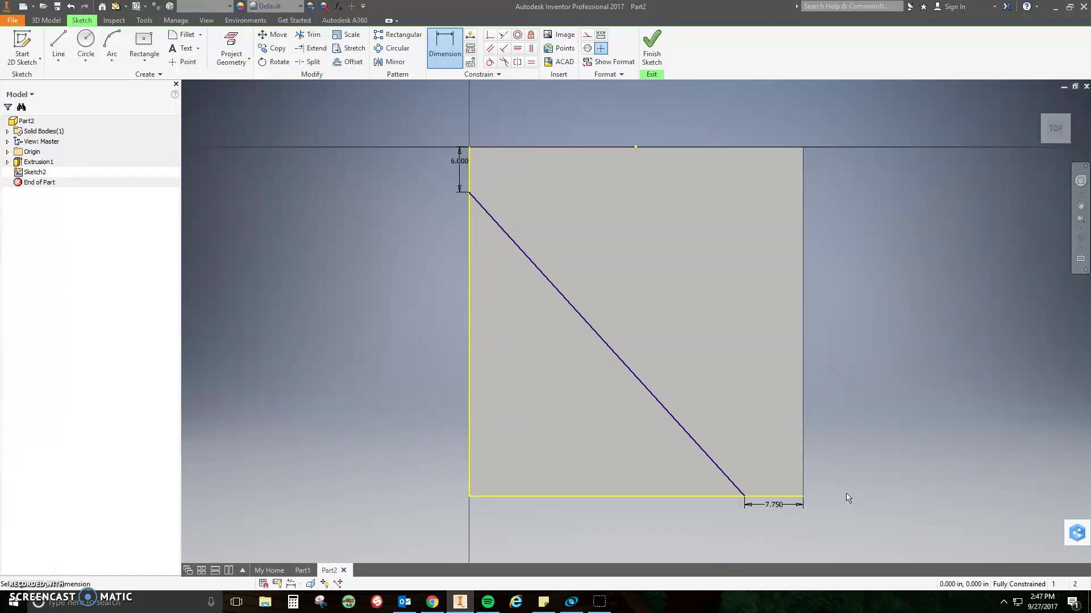
Step: Finish the sketch and cut away the triangular region below the diagonal line with Extrude, using the All extent
{"action": "left_click", "coordinate": [652, 46]}
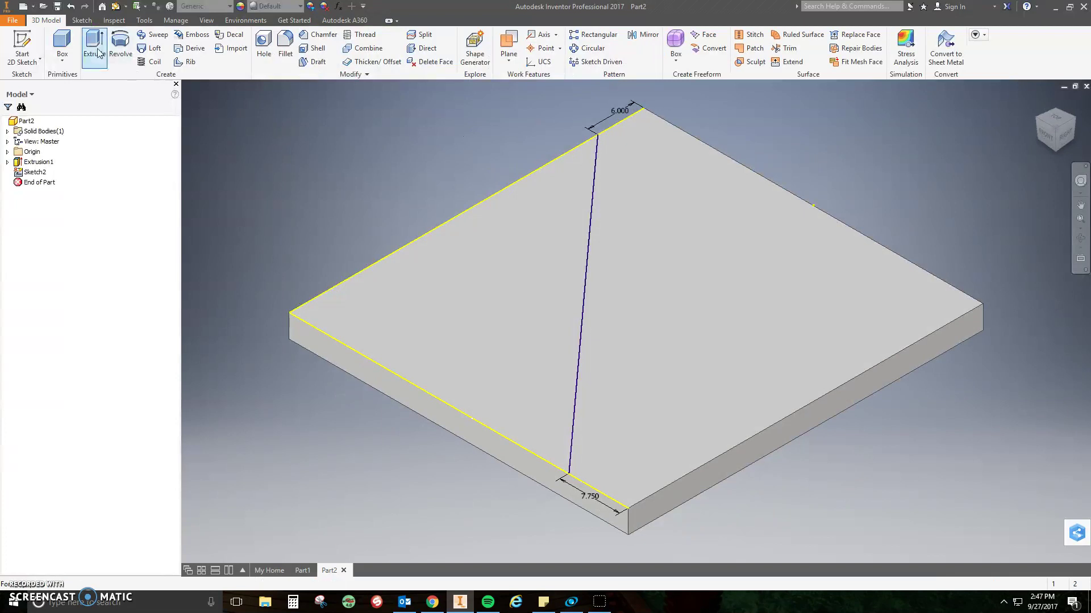
{"action": "left_click", "coordinate": [95, 45]}
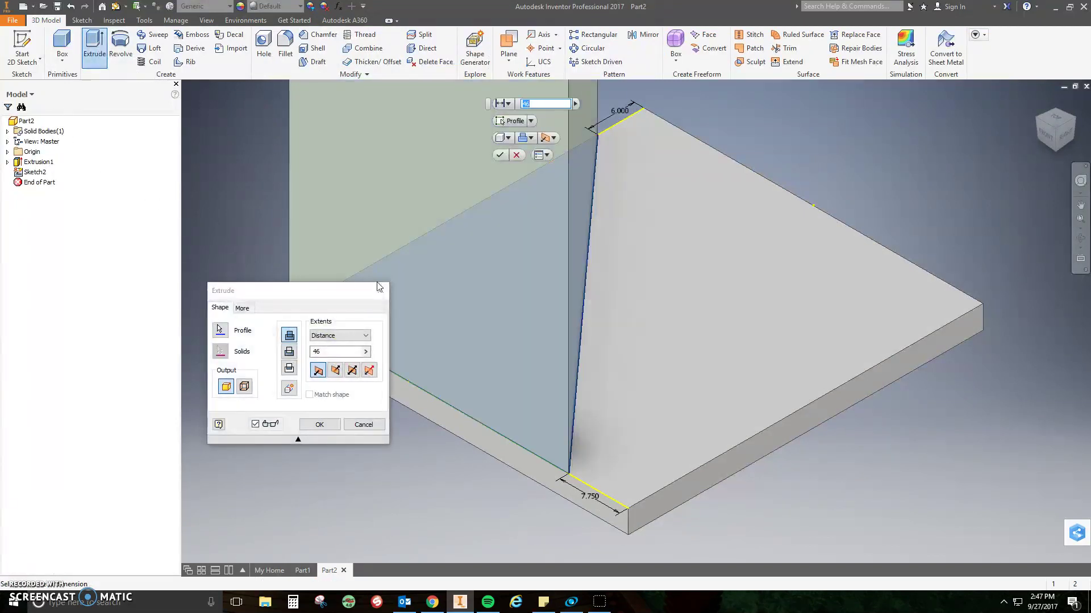
{"action": "left_click", "coordinate": [289, 352]}
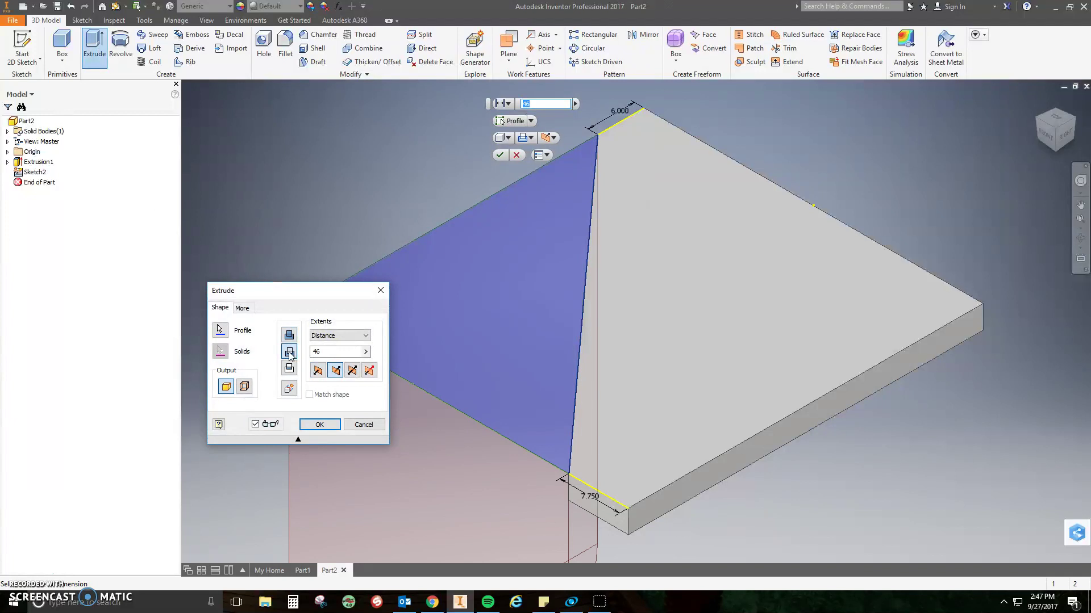
{"action": "left_click", "coordinate": [330, 336]}
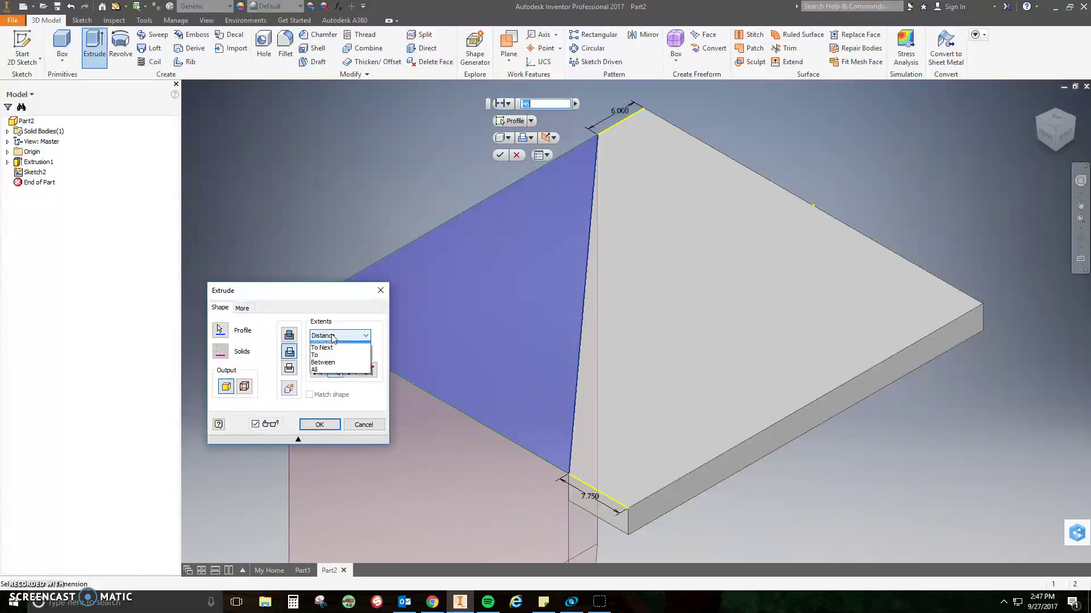
{"action": "left_click", "coordinate": [327, 380]}
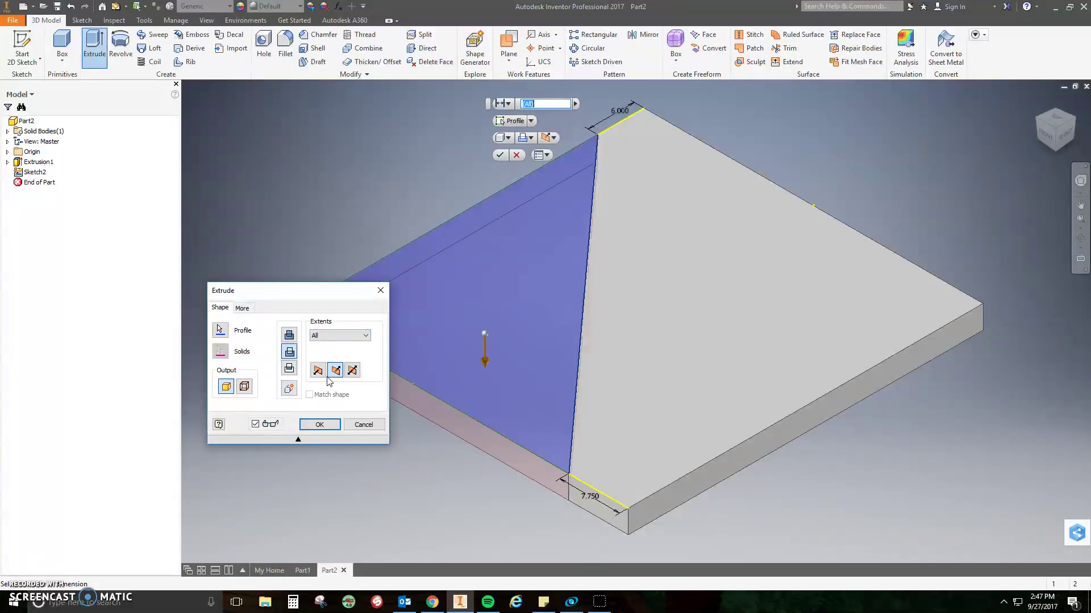
{"action": "left_click", "coordinate": [320, 425]}
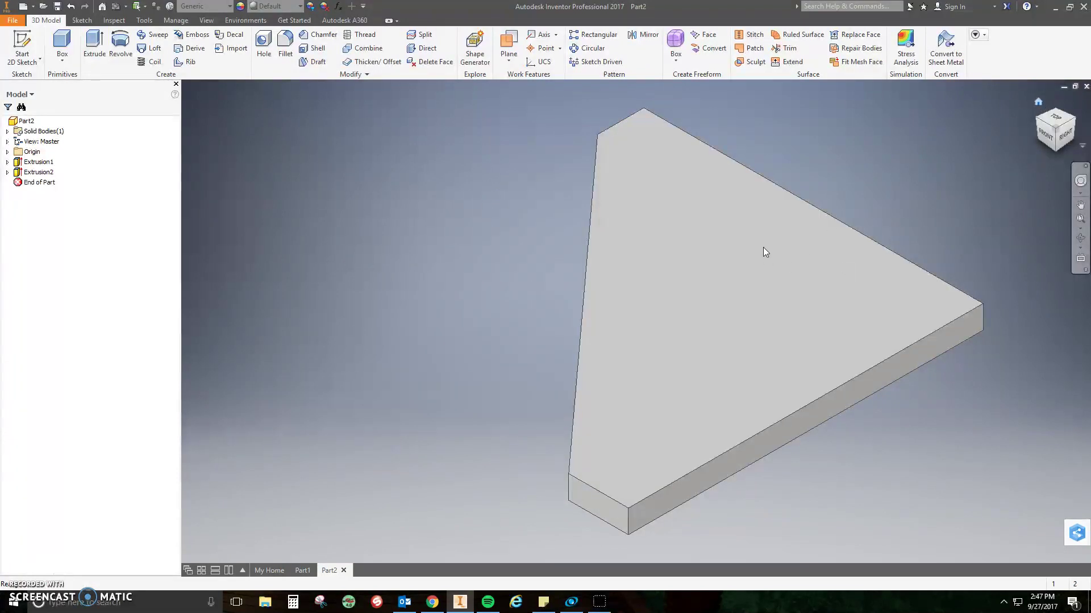
Step: Examine the positions and the diameter callout of the three corner holes in the PDF drawing in Chrome
{"action": "left_click", "coordinate": [432, 602]}
{"action": "scroll", "coordinate": [447, 343], "scroll_direction": "up", "scroll_amount": 2}
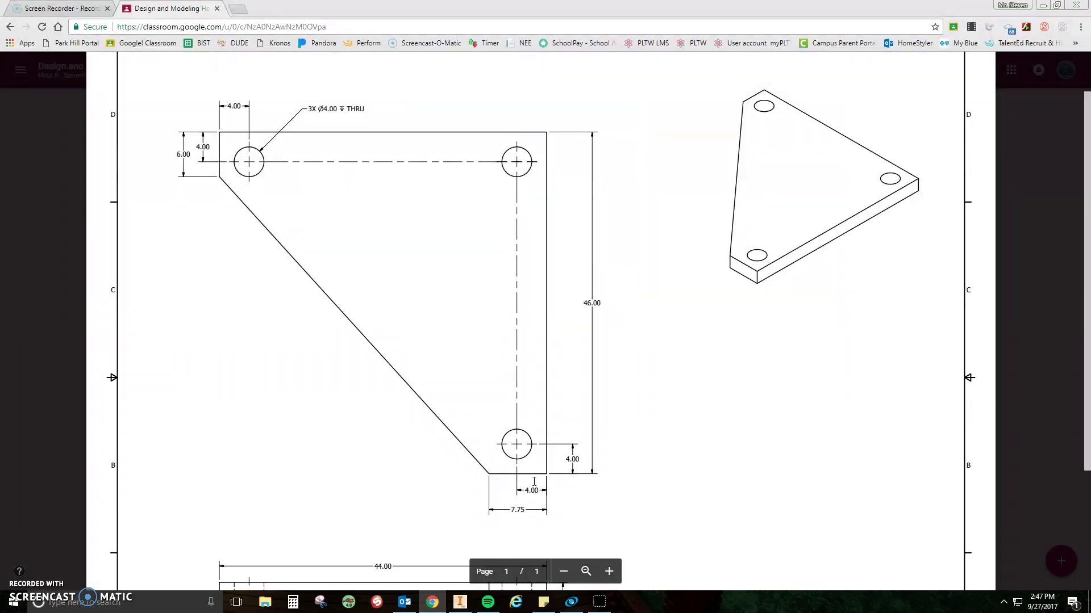
{"action": "scroll", "coordinate": [527, 489], "scroll_direction": "down", "scroll_amount": 1}
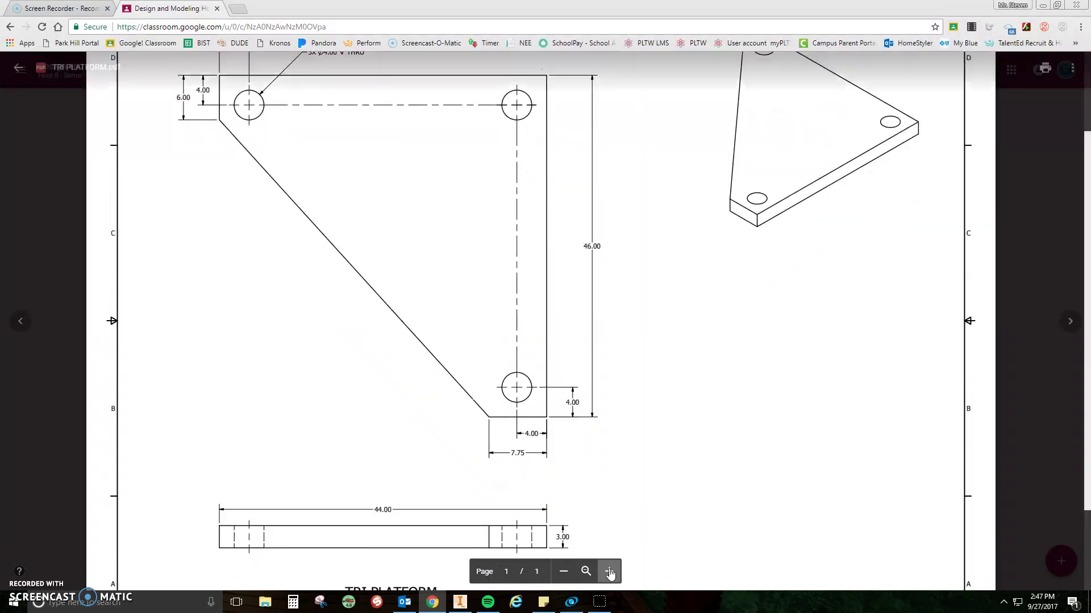
{"action": "scroll", "coordinate": [522, 455], "scroll_direction": "up", "scroll_amount": 3, "text": "ctrl"}
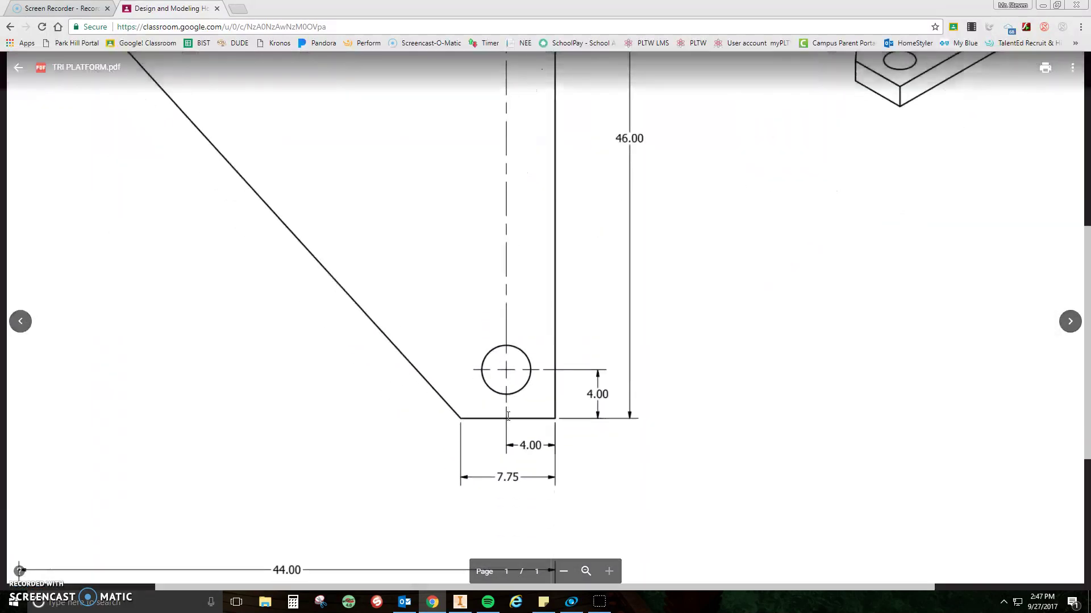
{"action": "scroll", "coordinate": [429, 443], "scroll_direction": "up", "scroll_amount": 7}
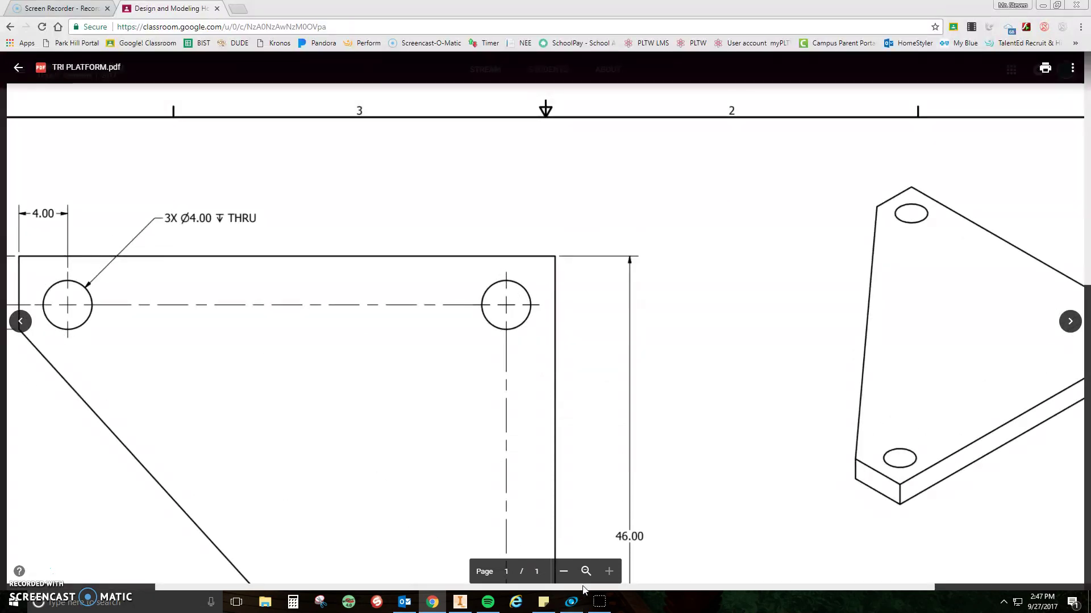
{"action": "scroll", "coordinate": [433, 513], "scroll_direction": "left", "scroll_amount": 3}
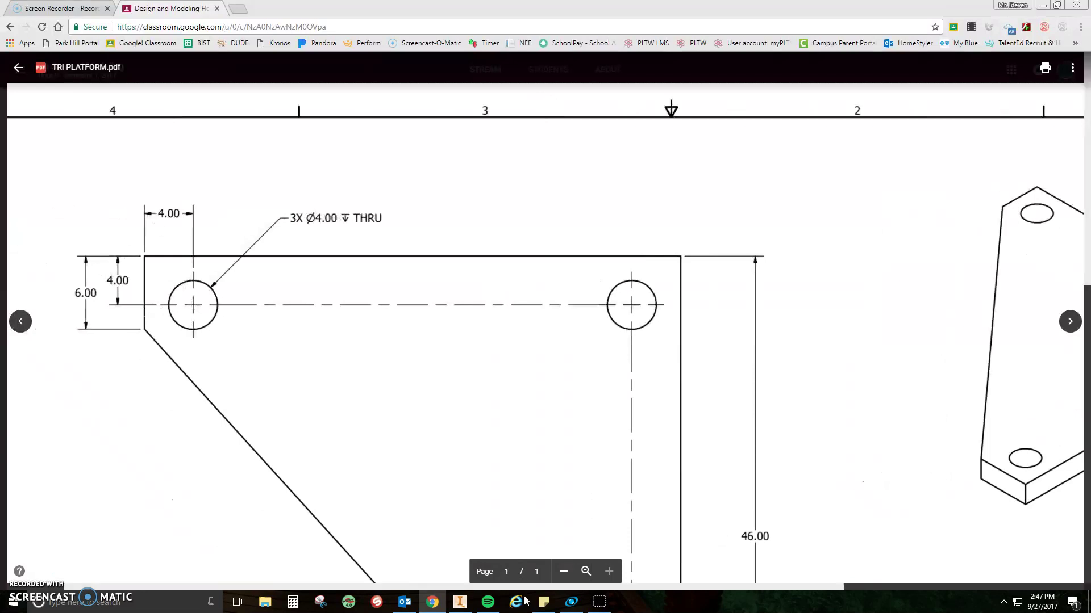
Step: Switch to Inventor, start a sketch on the plate's large upper face, and place three points near its upper-left, upper-right and lower-right corners
{"action": "left_click", "coordinate": [460, 602]}
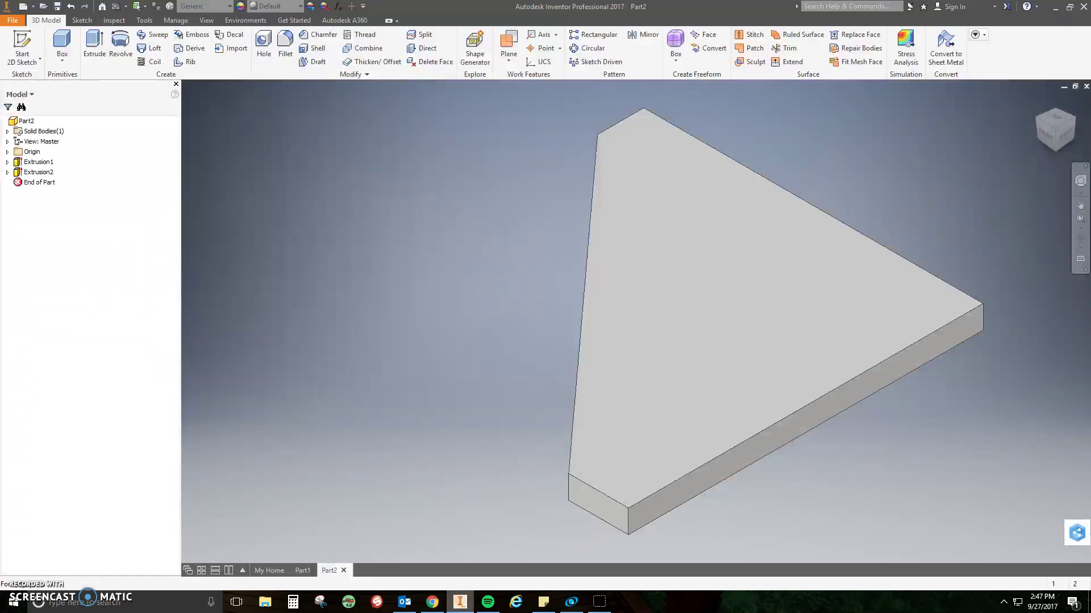
{"action": "left_click", "coordinate": [22, 48]}
{"action": "left_click", "coordinate": [700, 308]}
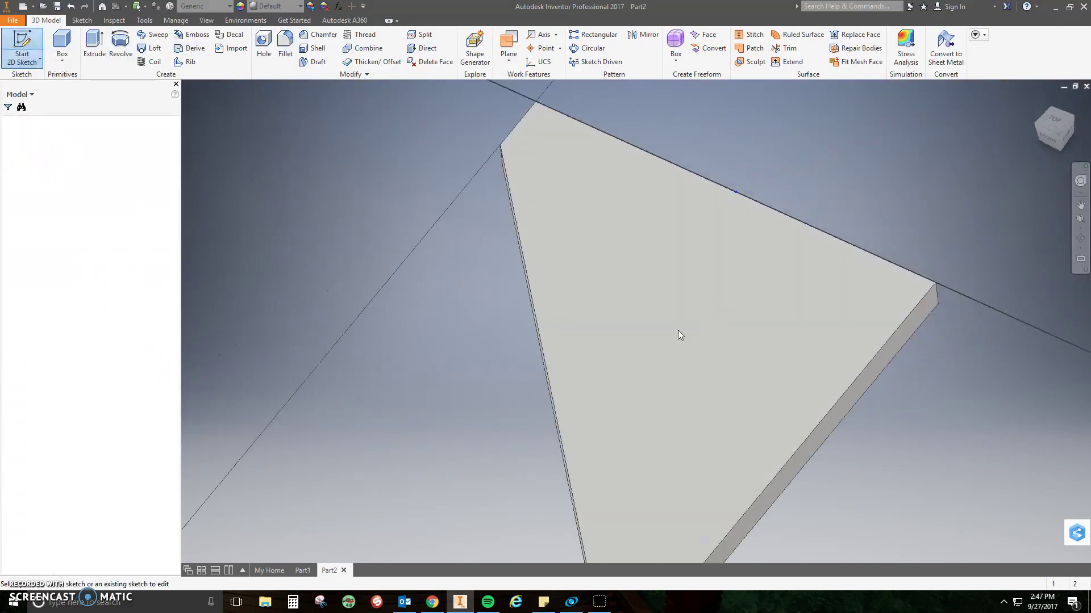
{"action": "left_click", "coordinate": [184, 61]}
{"action": "left_click", "coordinate": [766, 181]}
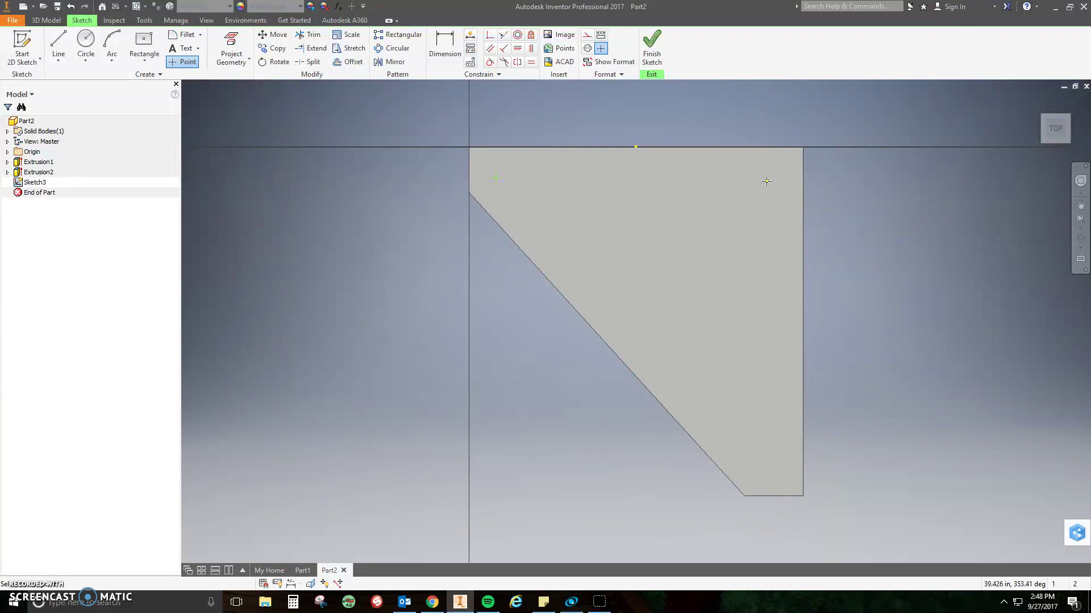
{"action": "left_click", "coordinate": [770, 452]}
Step: Dimension the upper-left point 4 in from the plate's upper edge and 4 in from its left edge
{"action": "key", "text": "d"}
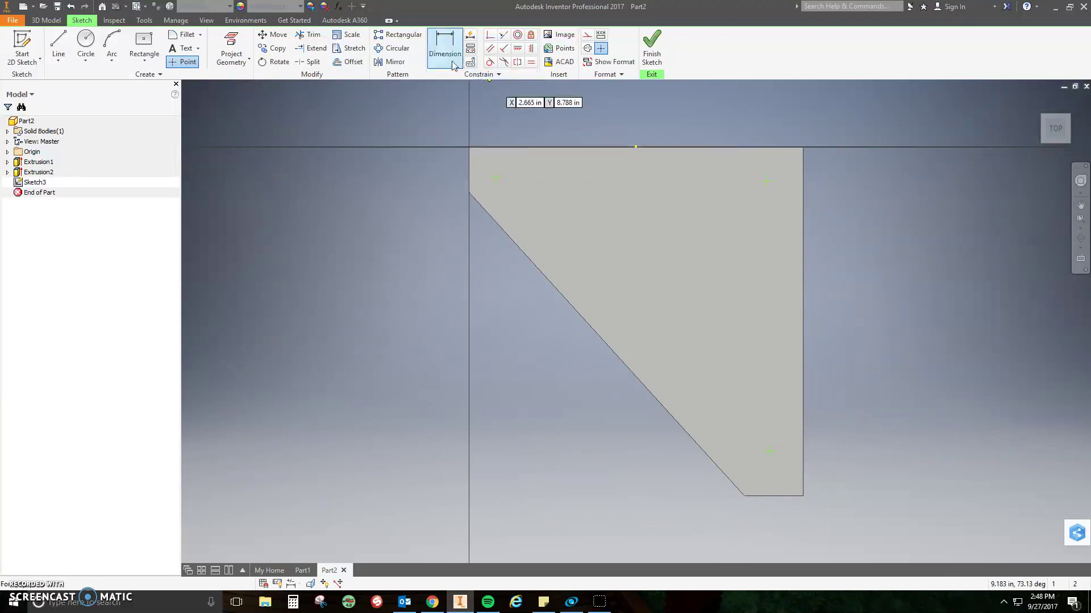
{"action": "left_click", "coordinate": [496, 178]}
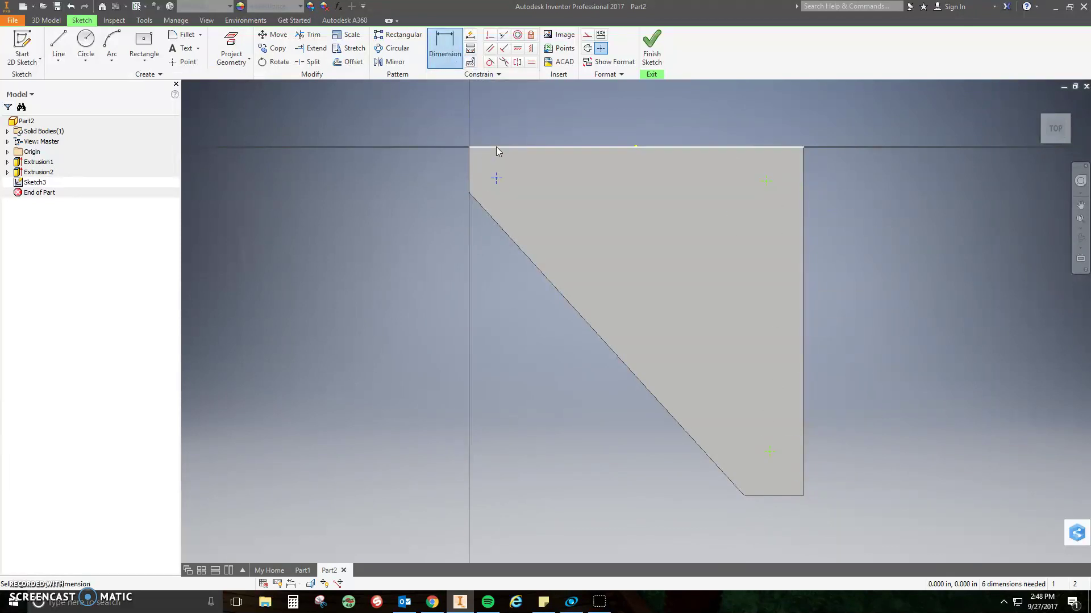
{"action": "left_click", "coordinate": [496, 146]}
{"action": "left_click", "coordinate": [455, 163]}
{"action": "type", "text": "4"}
{"action": "key", "text": "Return"}
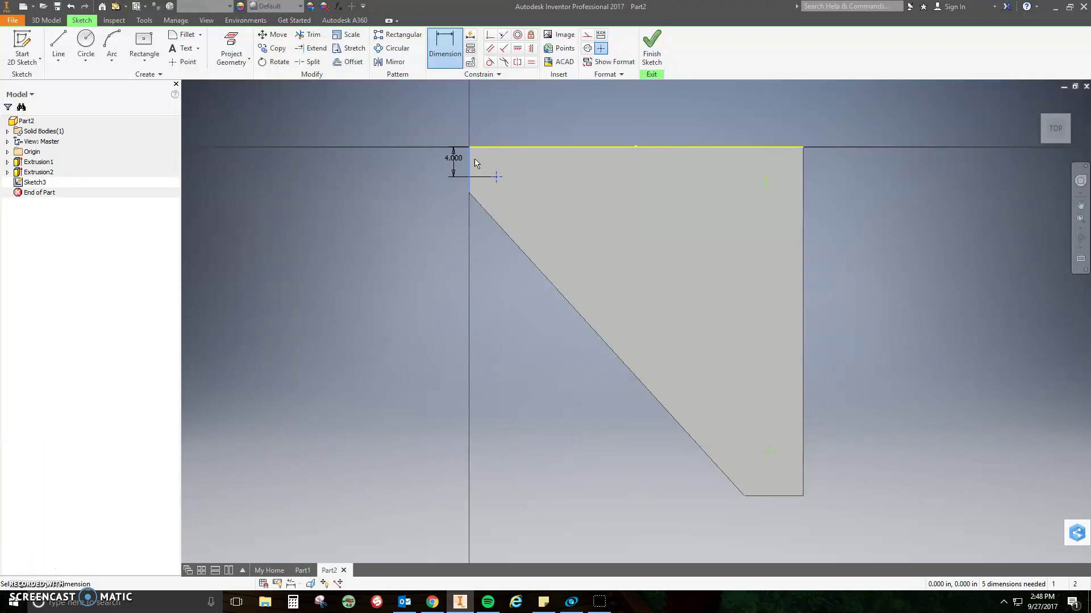
{"action": "left_click", "coordinate": [487, 139]}
{"action": "type", "text": "4"}
{"action": "key", "text": "Return"}
Step: Dimension the upper-right point 4 in from the plate's upper edge and 4 in from its right edge
{"action": "left_click", "coordinate": [762, 149]}
{"action": "left_click", "coordinate": [766, 181]}
{"action": "left_click", "coordinate": [822, 171]}
{"action": "type", "text": "4"}
{"action": "key", "text": "Return"}
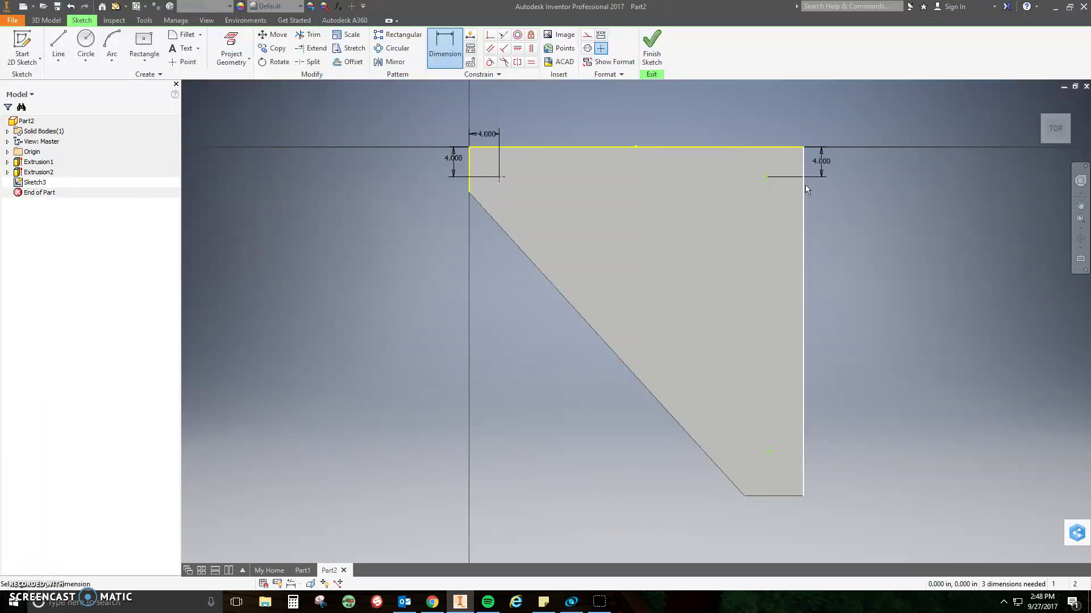
{"action": "left_click", "coordinate": [803, 175]}
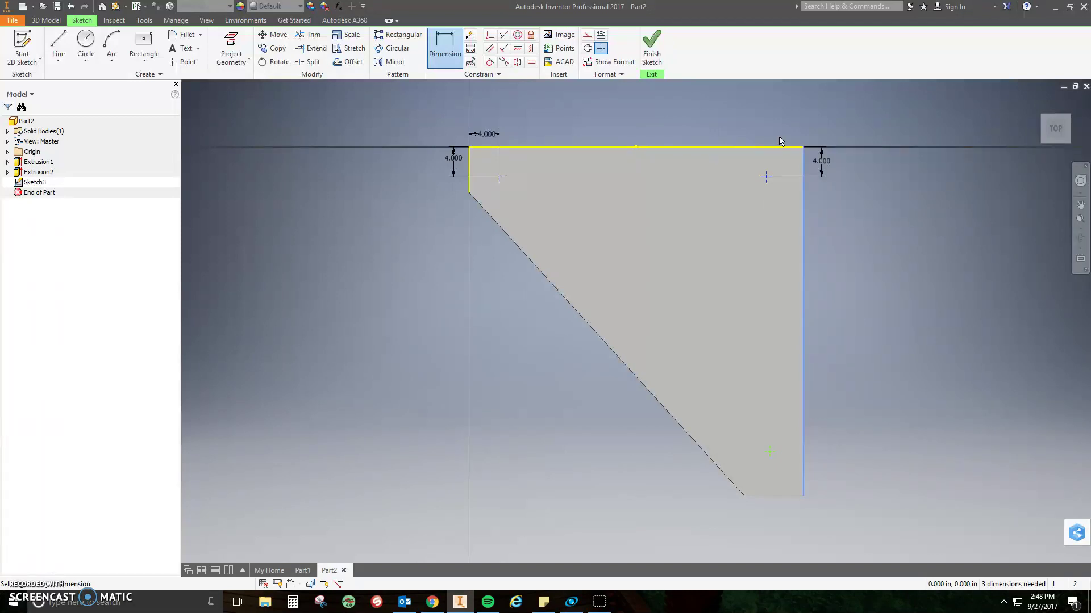
{"action": "left_click", "coordinate": [782, 132]}
{"action": "type", "text": "4.8343764"}
{"action": "key", "text": "Return"}
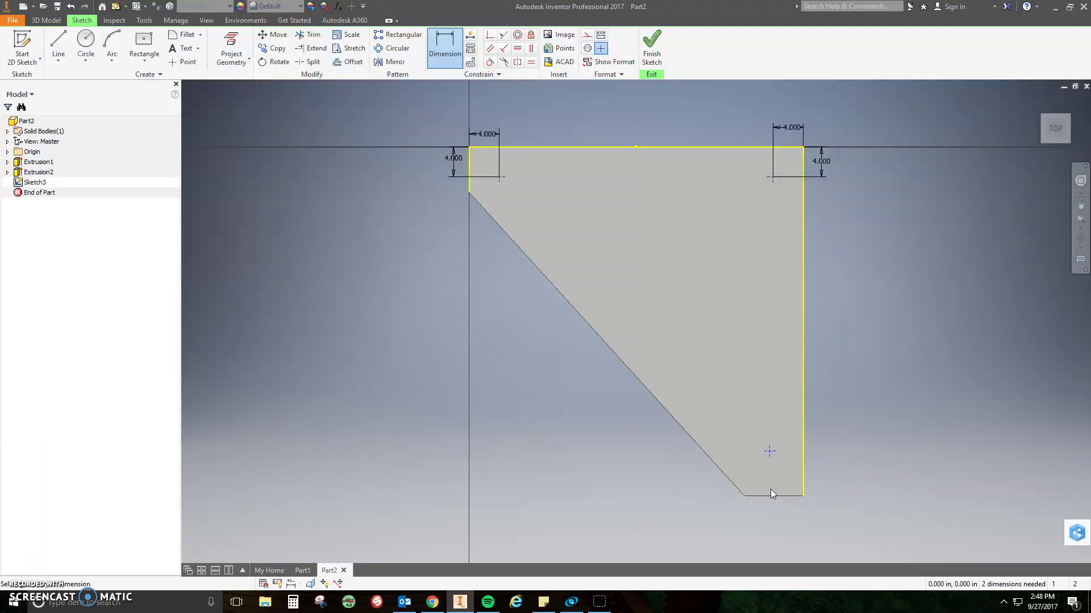
Step: Dimension the lower point 4 in from the plate's lower edge and 4 in from its right edge
{"action": "left_click", "coordinate": [771, 495]}
{"action": "left_click", "coordinate": [829, 470]}
{"action": "type", "text": "4"}
{"action": "key", "text": "Return"}
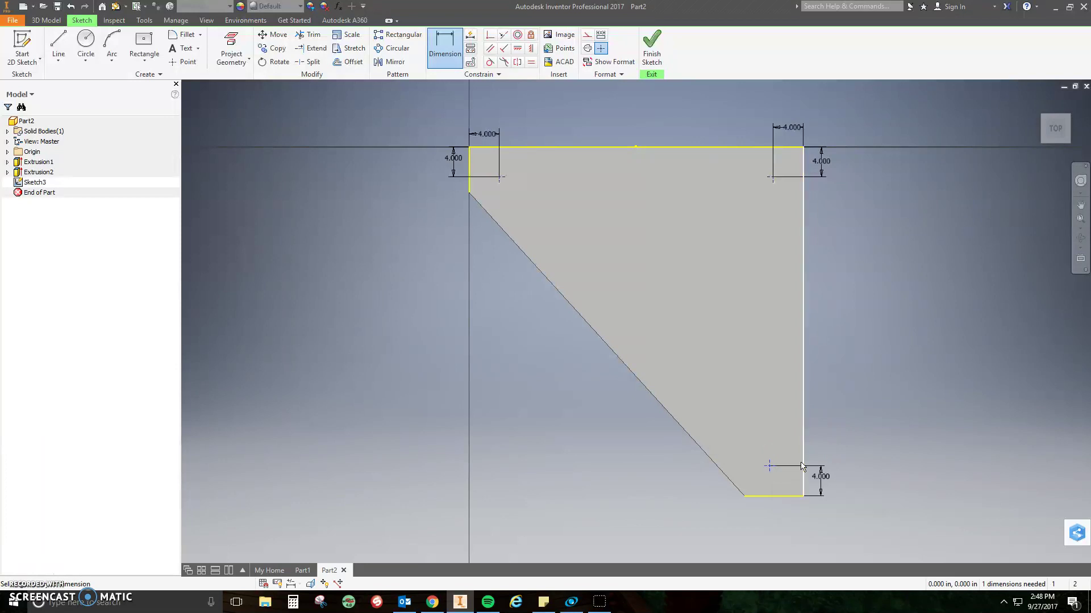
{"action": "left_click", "coordinate": [802, 480]}
{"action": "left_click", "coordinate": [769, 467]}
{"action": "left_click", "coordinate": [786, 507]}
{"action": "key", "text": "Return"}
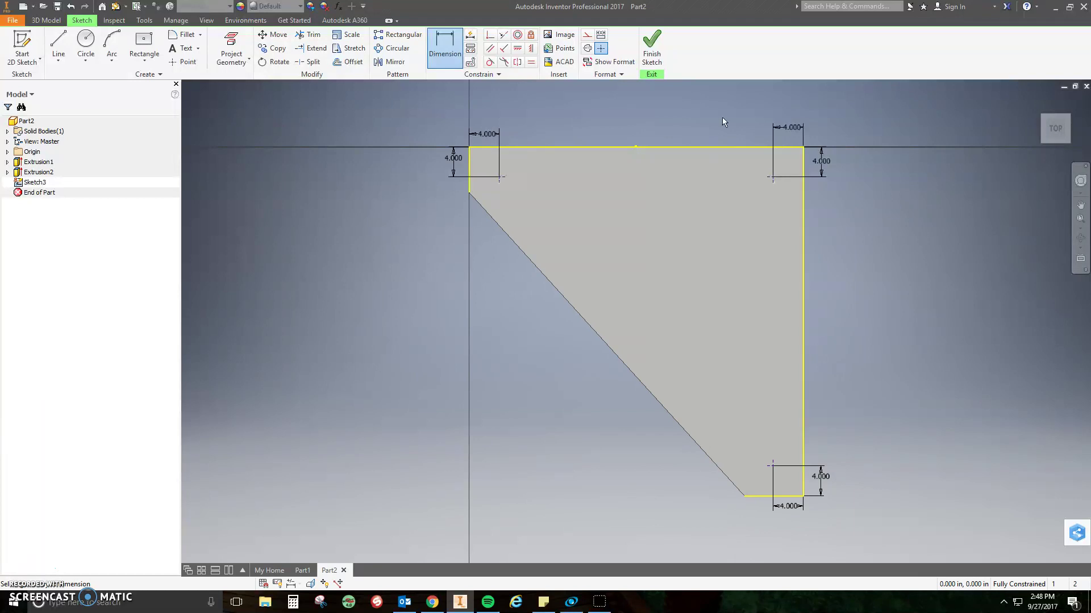
Step: Finish the sketch and create 4 in diameter Through All holes at the three points, checking the hole callout in the PDF drawing in Chrome
{"action": "left_click", "coordinate": [647, 55]}
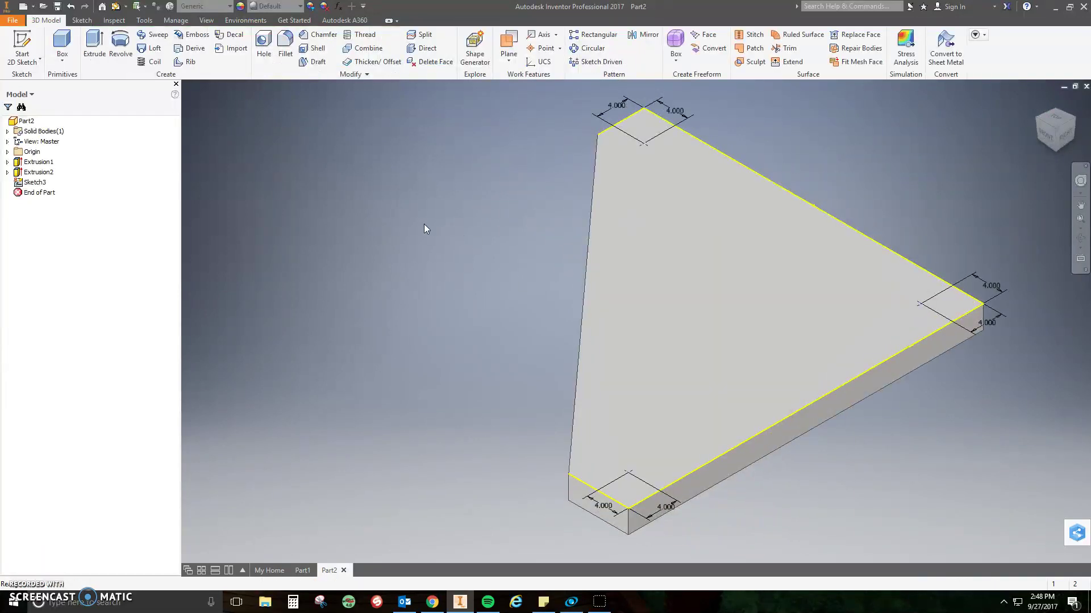
{"action": "left_click", "coordinate": [270, 53]}
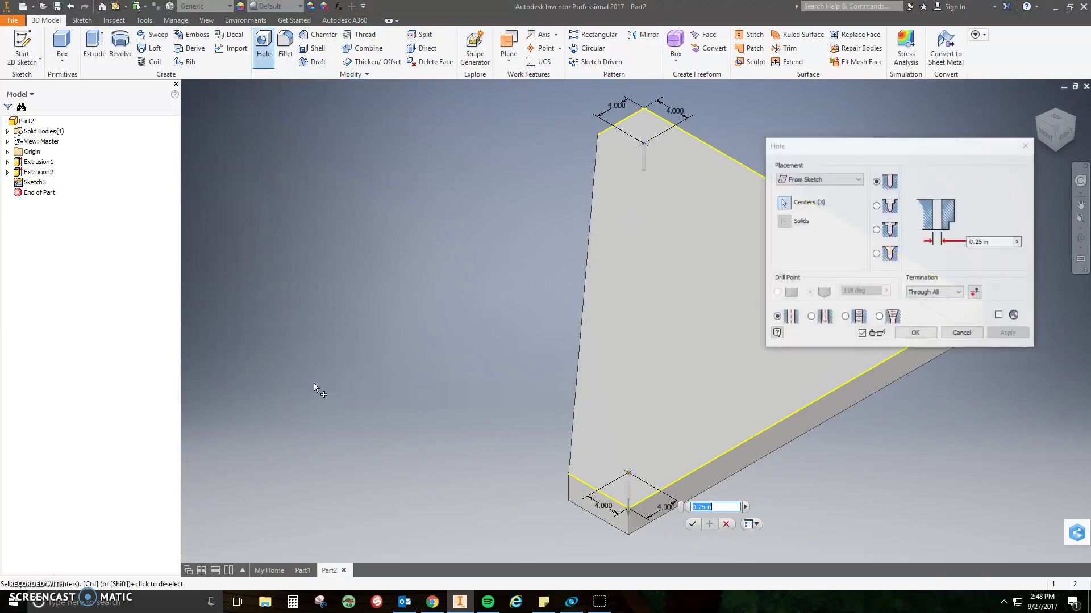
{"action": "left_click", "coordinate": [437, 603]}
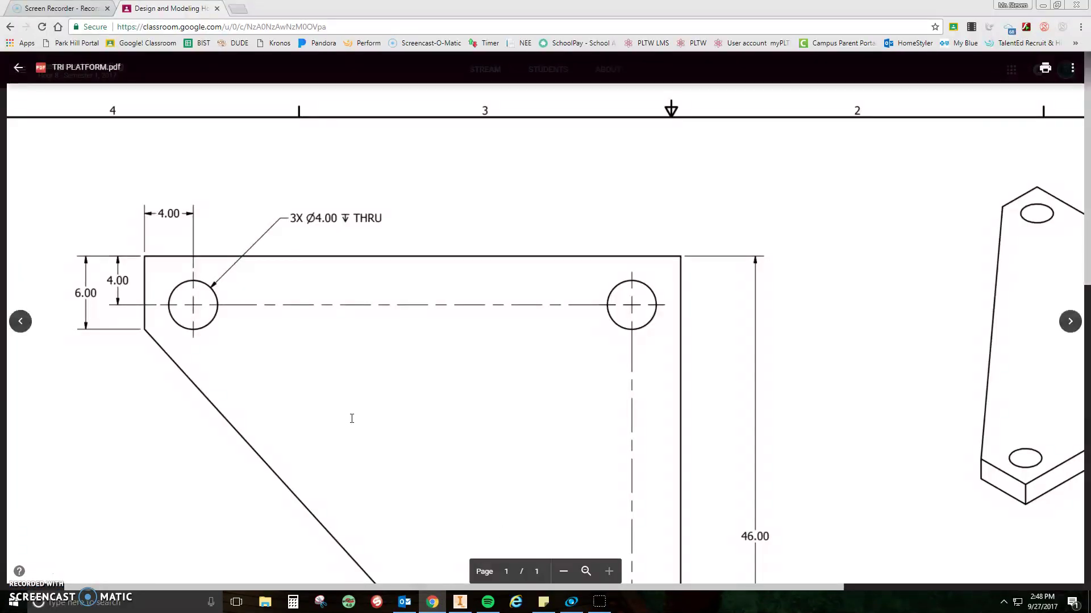
{"action": "left_click_drag", "start_coordinate": [296, 218], "coordinate": [381, 218]}
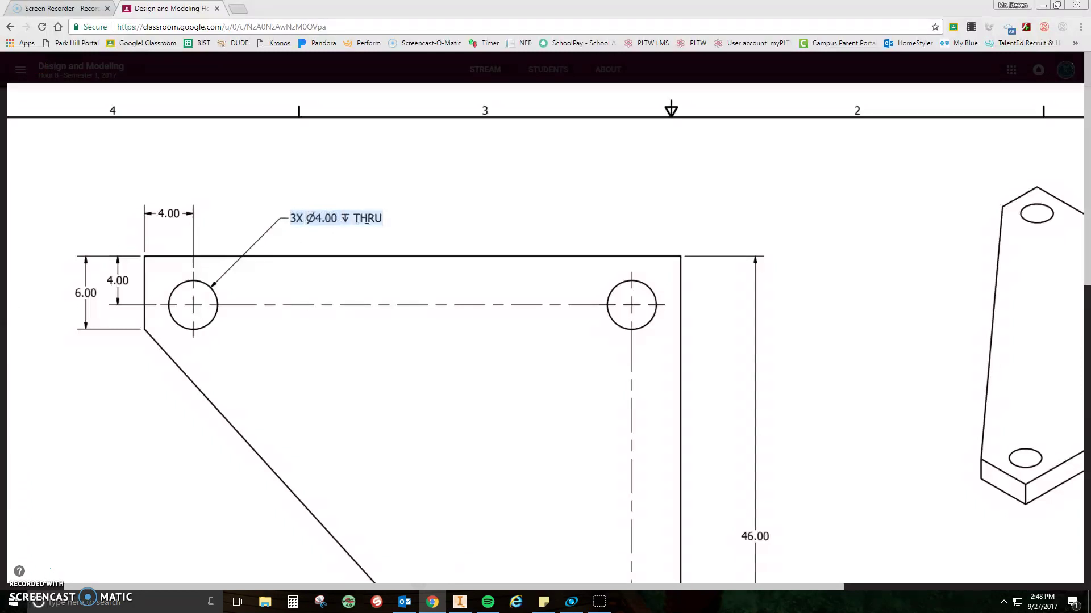
{"action": "key", "text": "alt+Tab"}
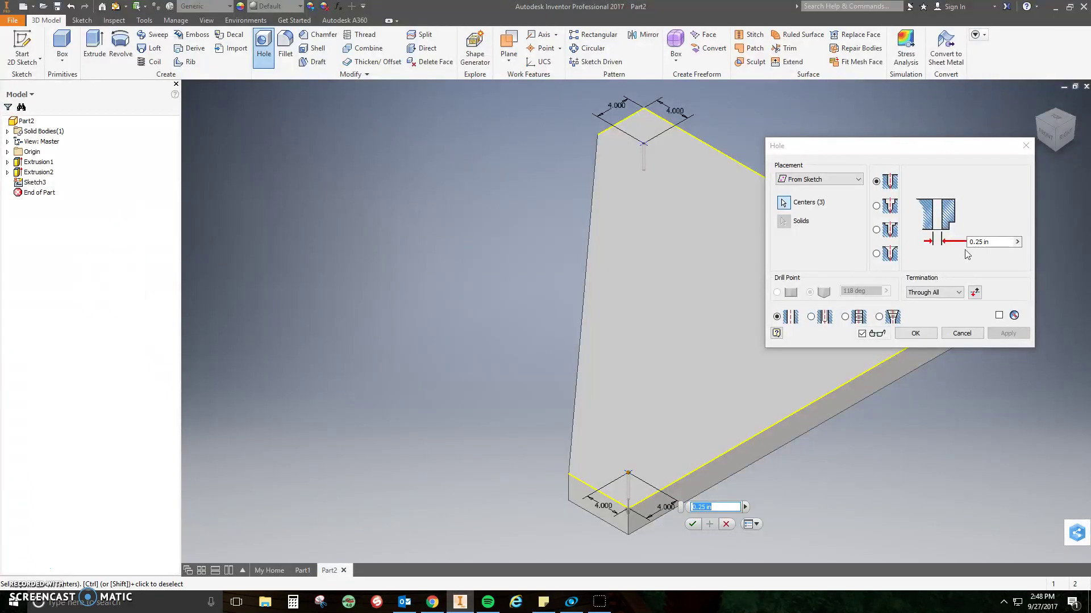
{"action": "left_click", "coordinate": [934, 292]}
{"action": "left_click", "coordinate": [925, 314]}
{"action": "left_click", "coordinate": [995, 244]}
{"action": "type", "text": "4"}
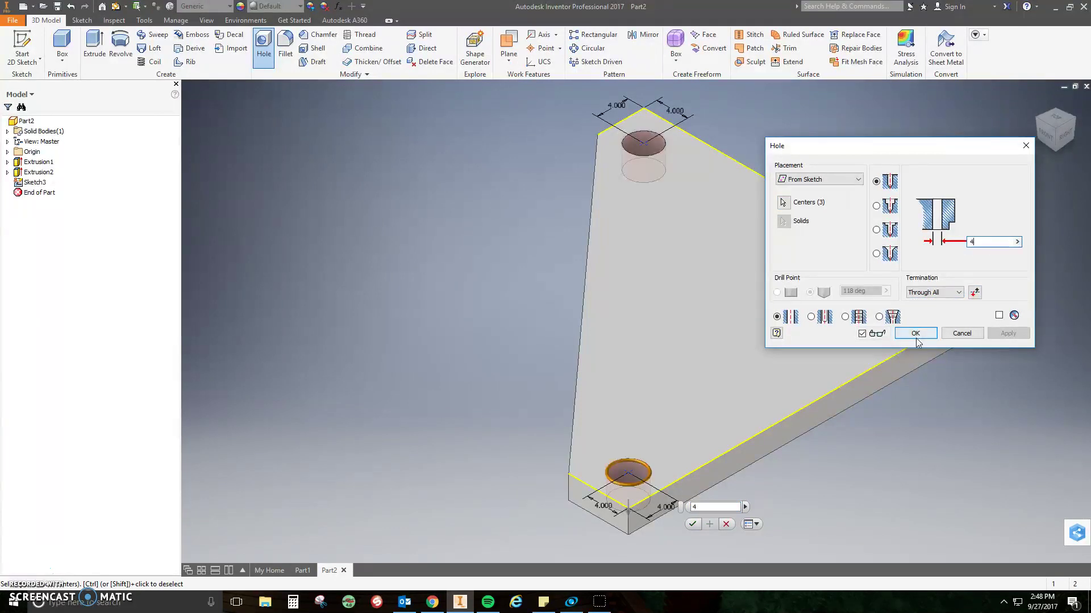
{"action": "left_click", "coordinate": [915, 333]}
{"action": "scroll", "coordinate": [761, 368], "scroll_direction": "down", "scroll_amount": 3}
{"action": "scroll", "coordinate": [760, 370], "scroll_direction": "up", "scroll_amount": 4}
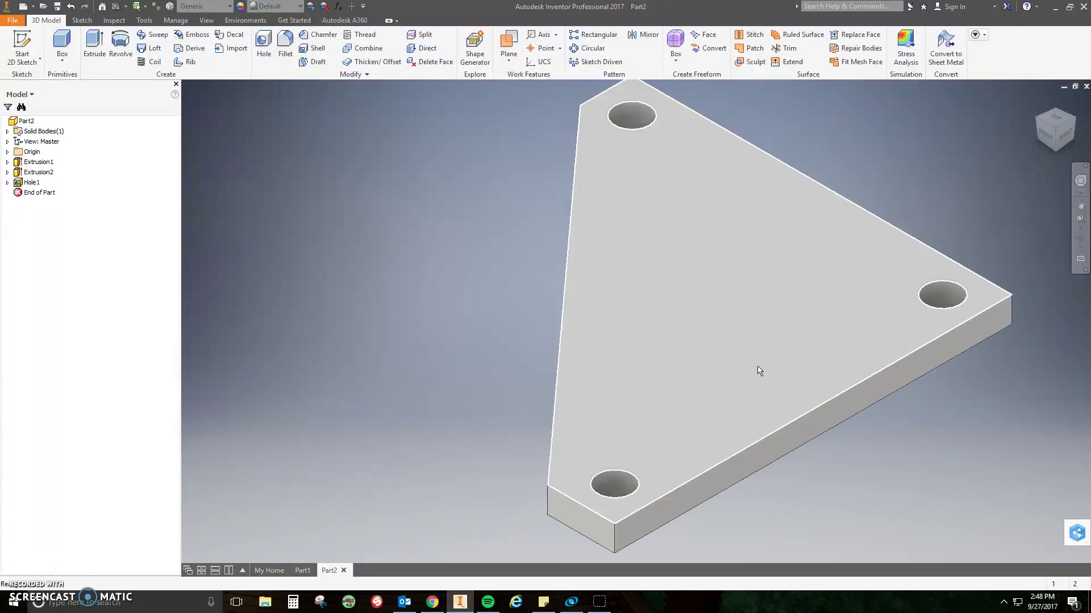
{"action": "left_click", "coordinate": [17, 22]}
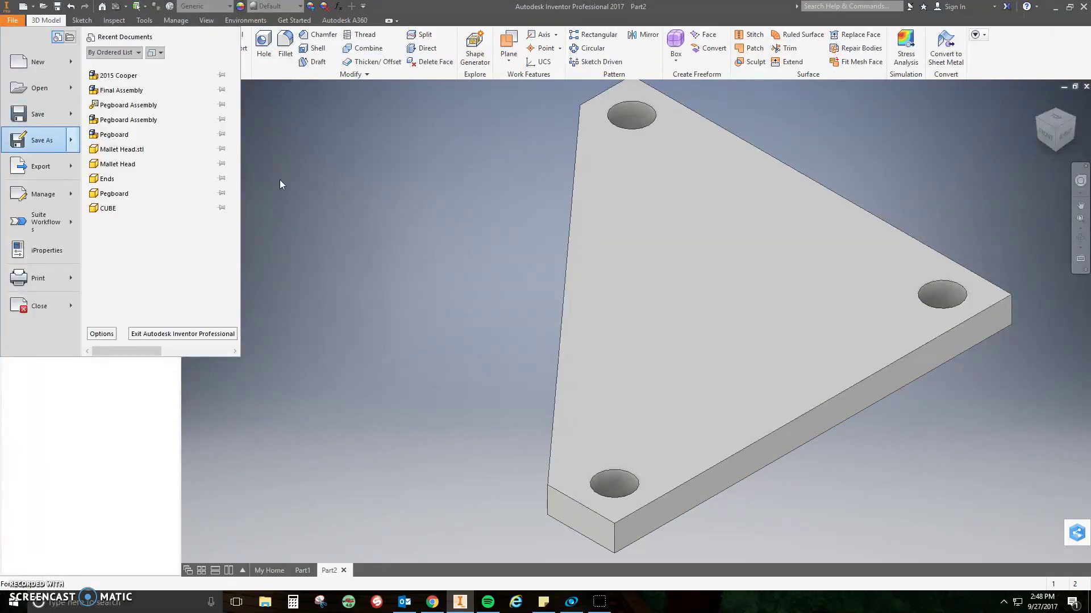
{"action": "left_click", "coordinate": [343, 192]}
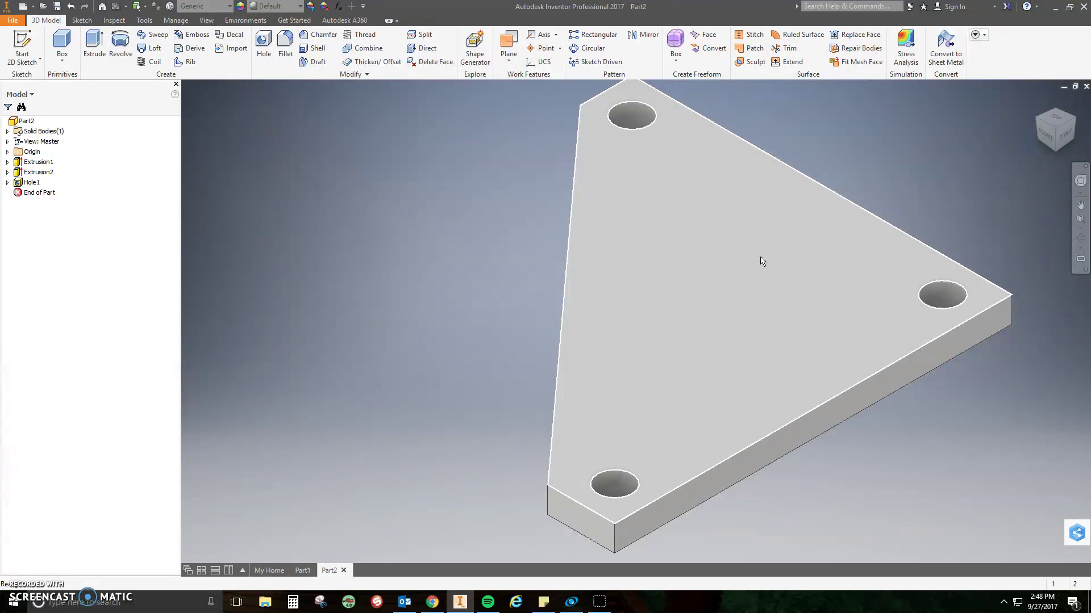
Step: Switch to Chrome to view the TRI PLATFORM drawing
{"action": "left_click", "coordinate": [432, 602]}
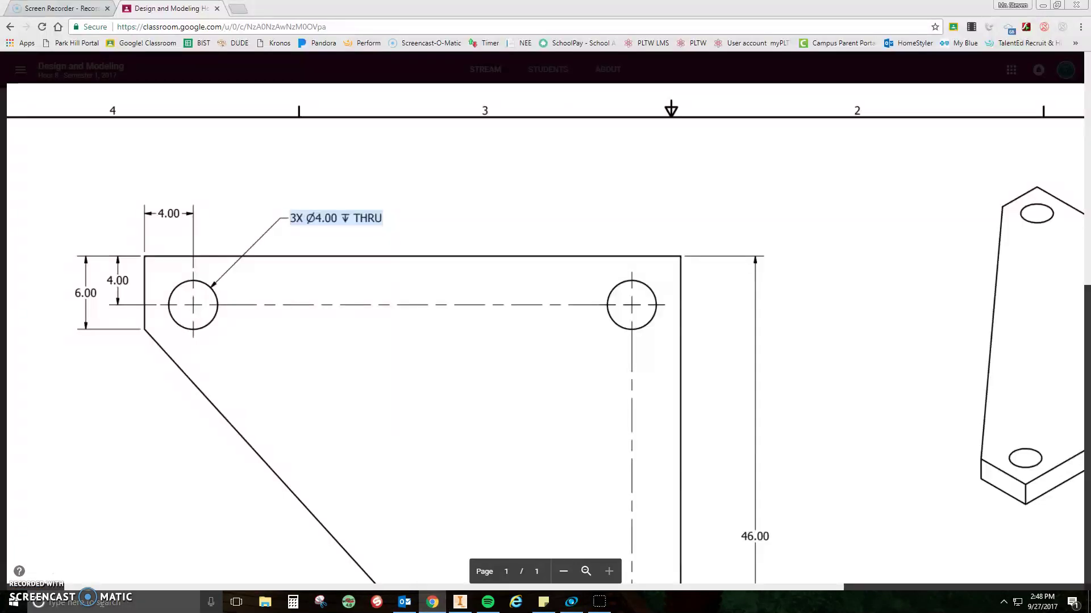